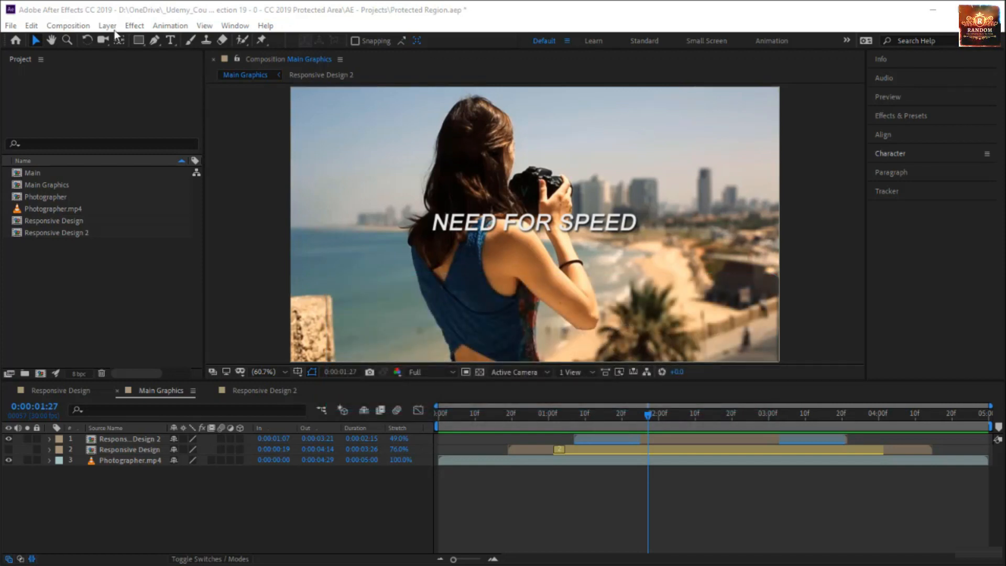
click(79, 26)
mouse_move(126, 239)
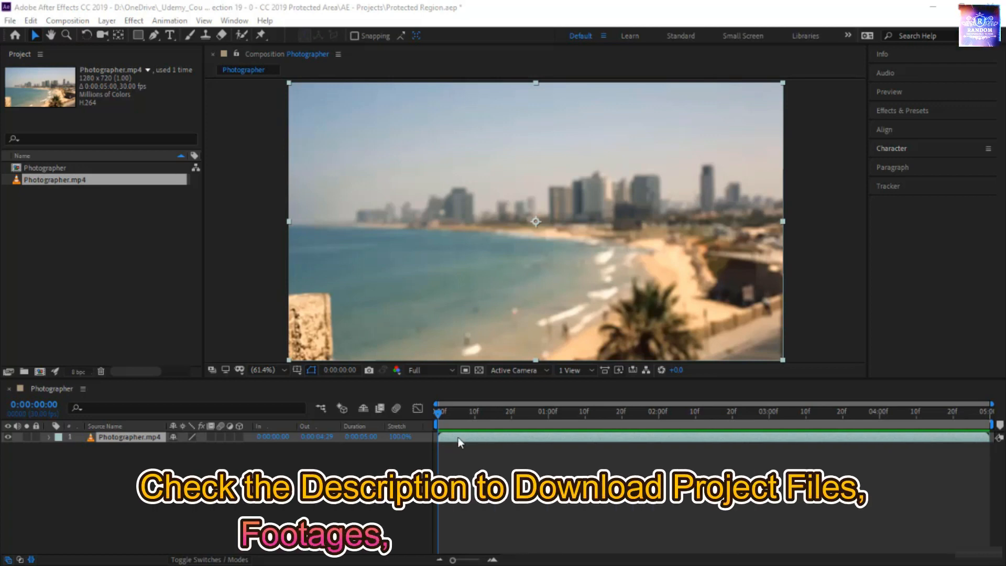
click(596, 473)
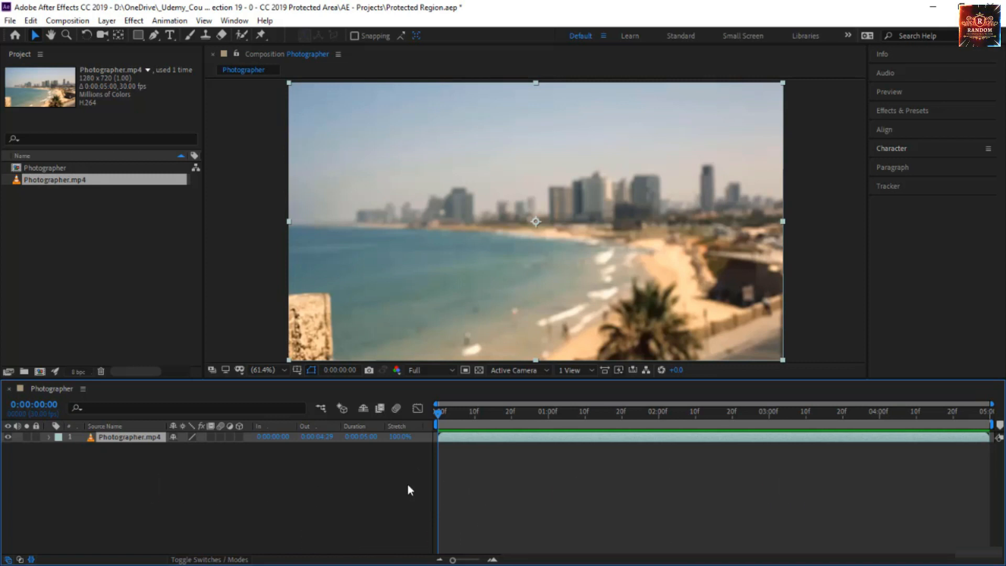
Step: Split the Photographer.mp4 layer at 0:00:00:20 and again at 0:00:02:00
click(511, 412)
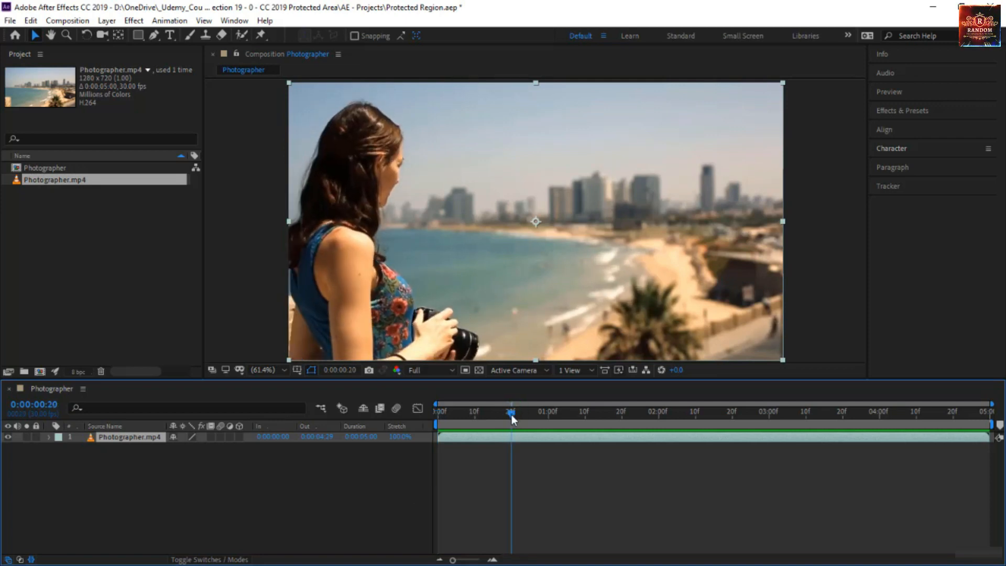
drag(512, 417, 661, 419)
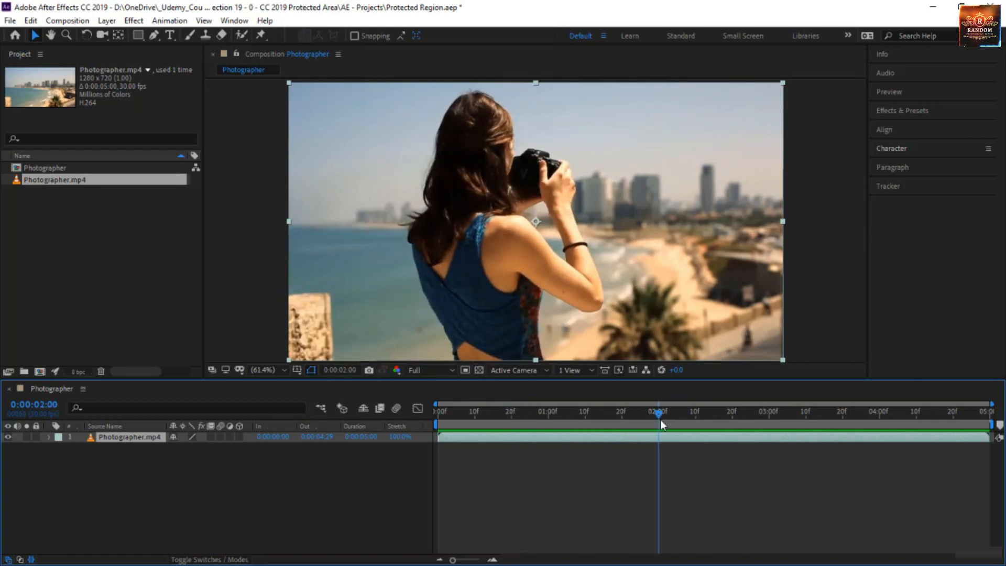
drag(661, 419, 512, 422)
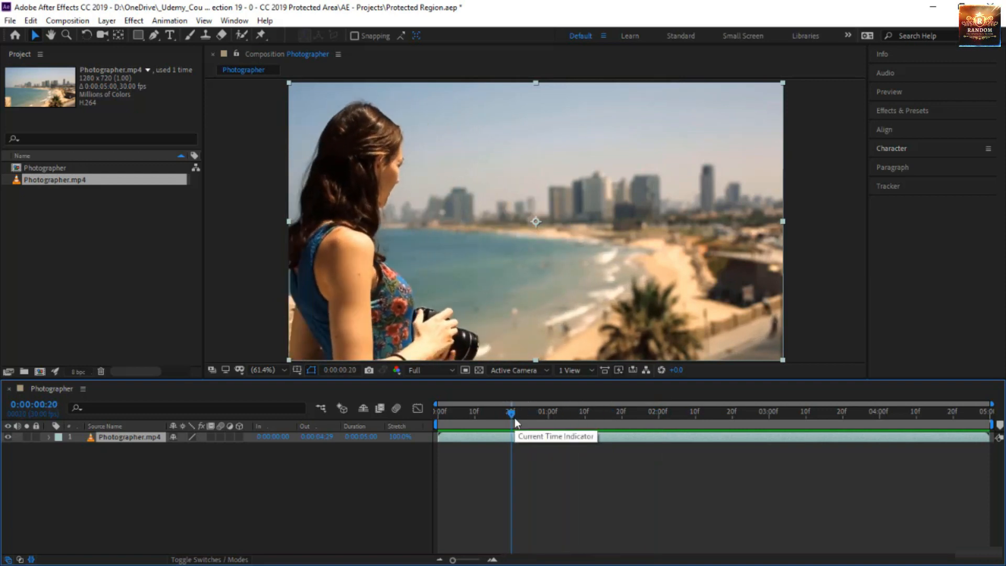
key(ctrl+shift+d)
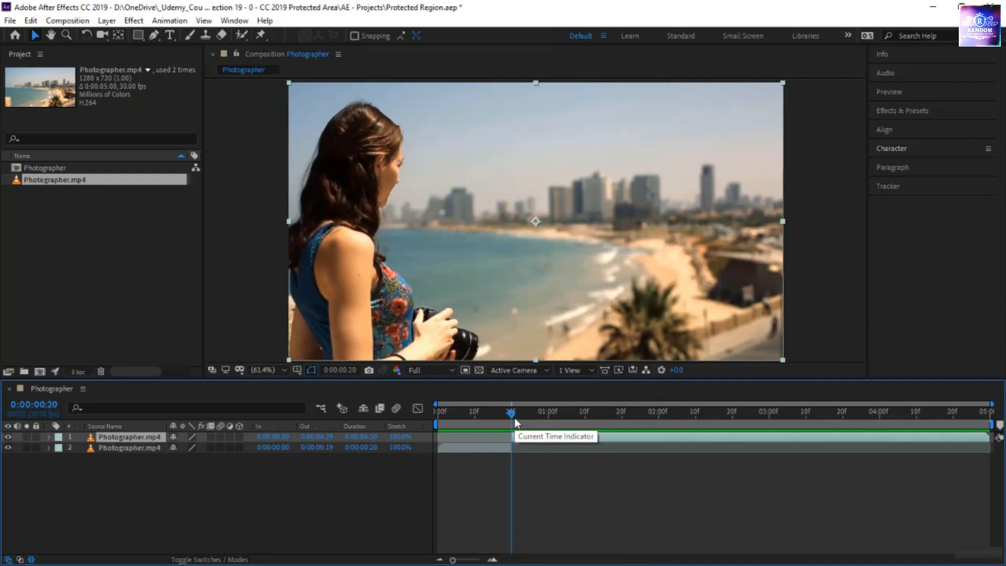
click(658, 412)
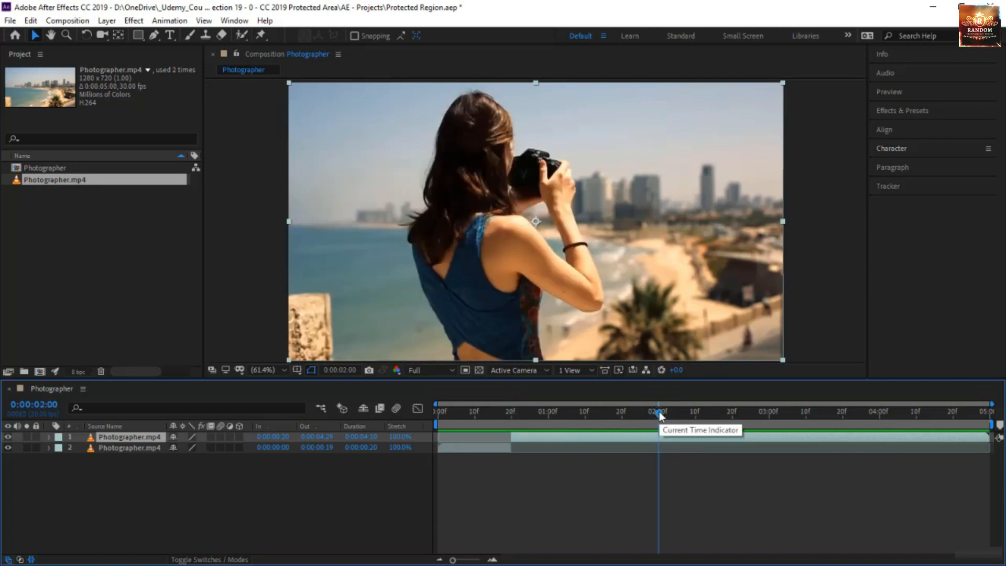
key(ctrl+shift+d)
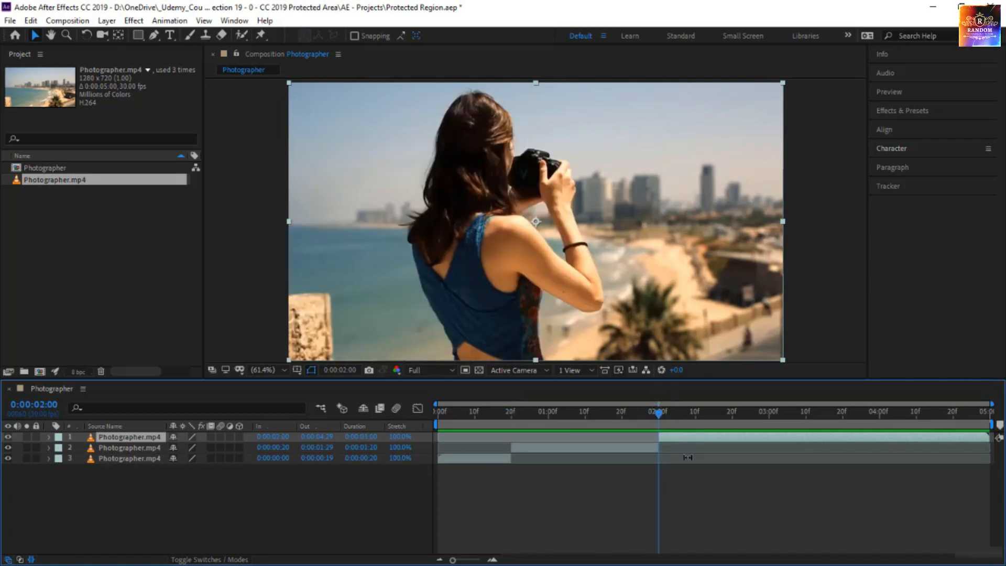
Step: Try time-stretching the first segment to 87% and the last to 83%, and undo the stretches and both layer splits
drag(393, 437, 391, 461)
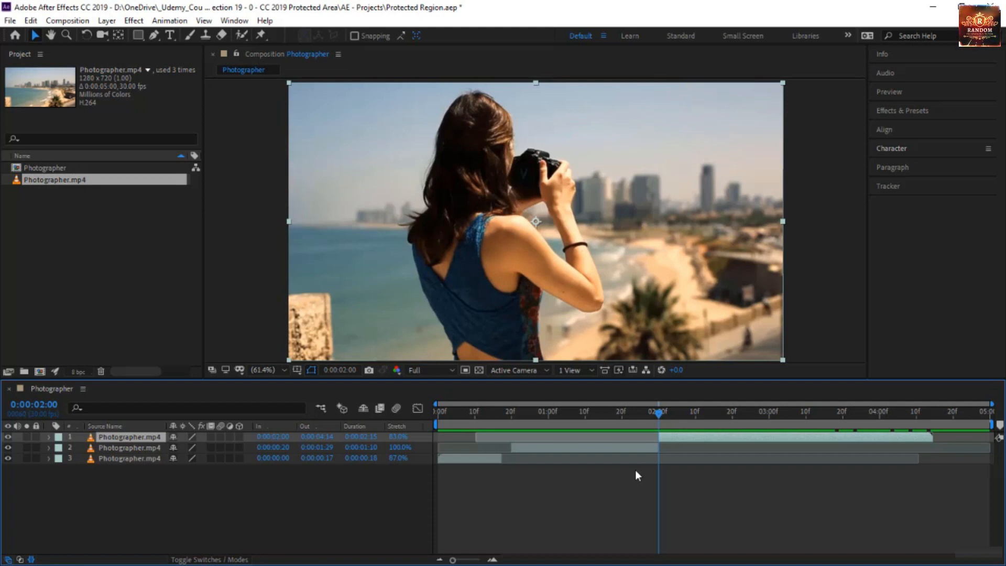
key(ctrl+z)
key(ctrl+z)
key(ctrl+z)
key(ctrl+z)
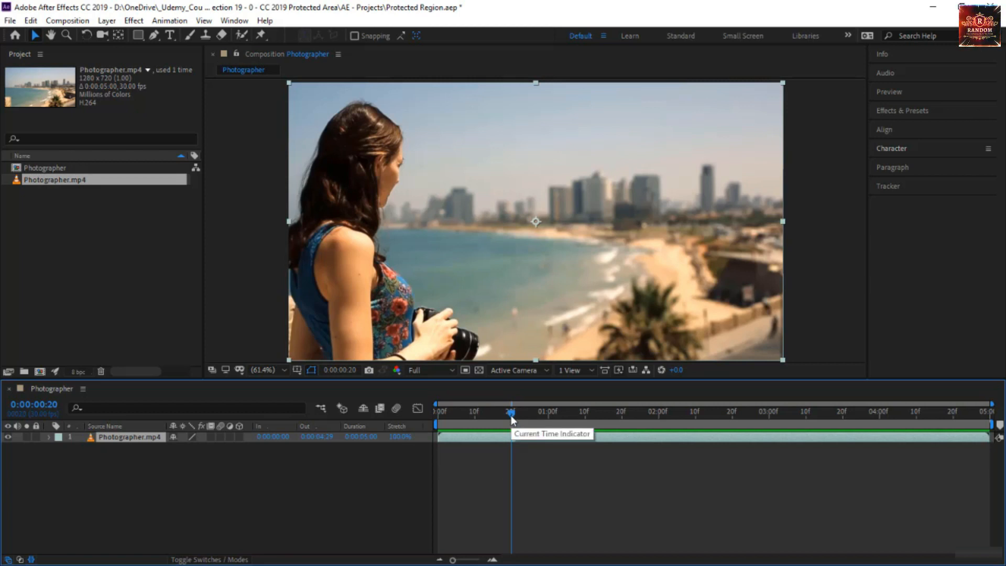
Step: Review the footage between 0:00:00:20 and 0:00:02:00 and look through the composition's Responsive Design — Time options
drag(512, 419, 659, 457)
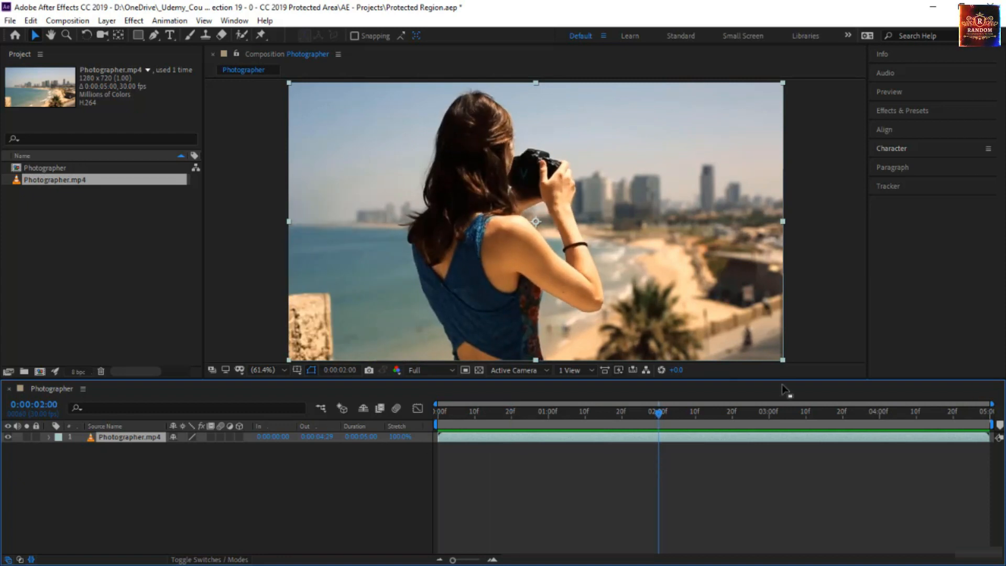
click(511, 416)
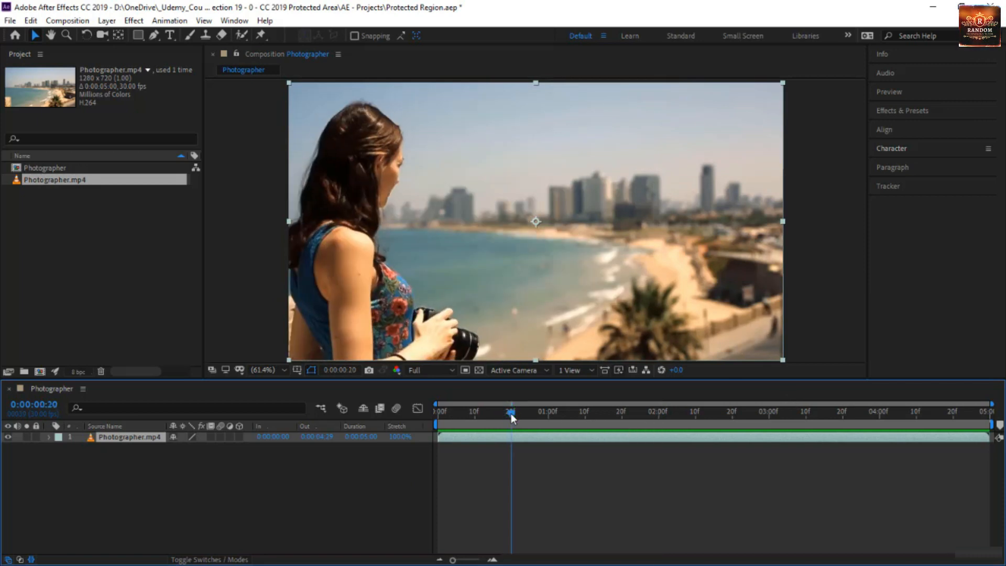
drag(512, 416, 659, 418)
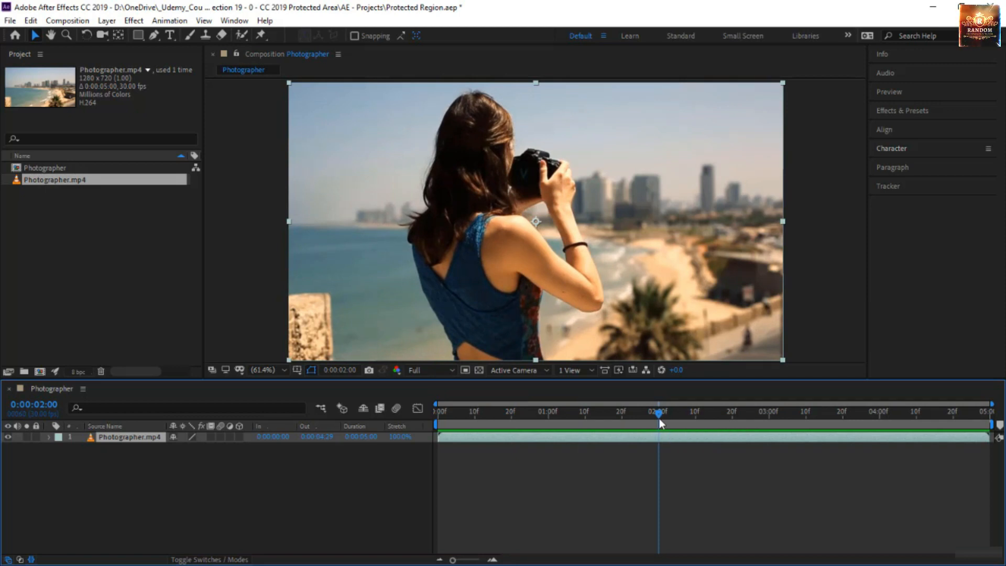
drag(659, 418, 511, 436)
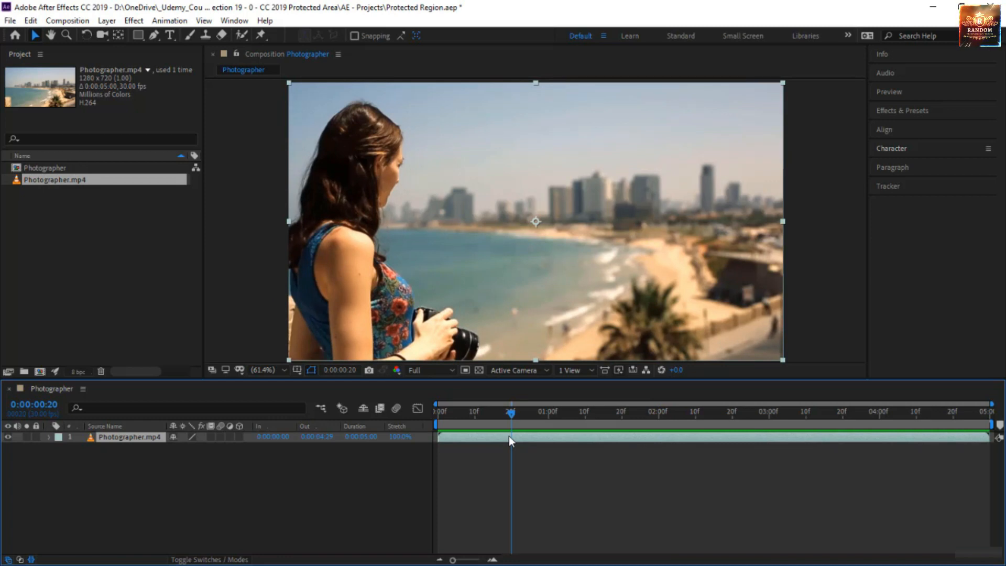
click(78, 21)
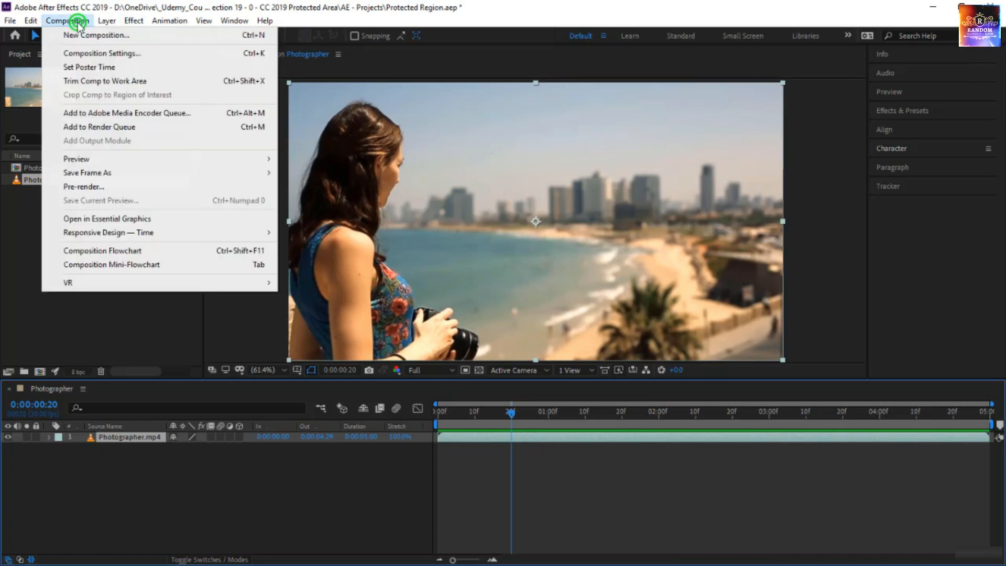
mouse_move(99, 234)
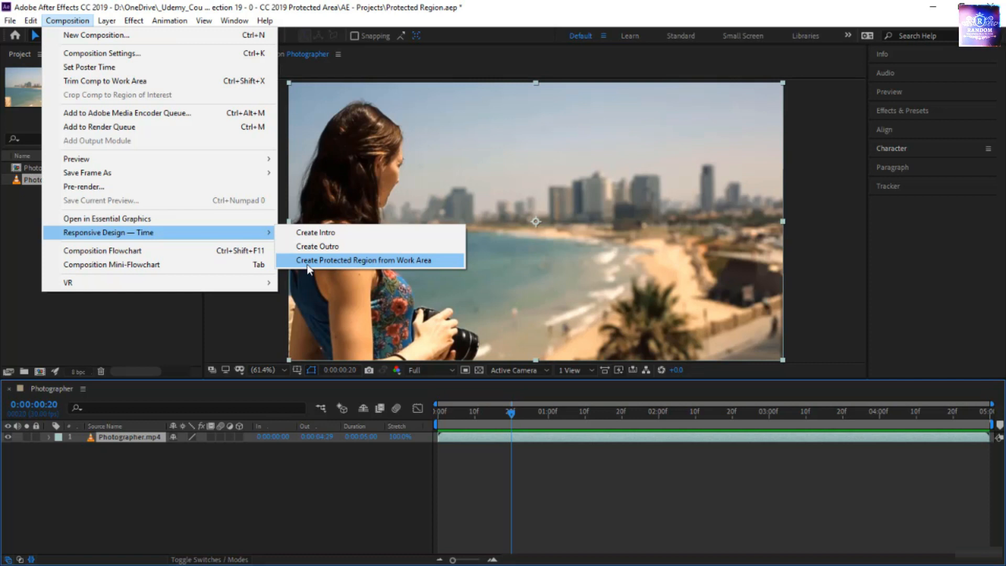
Step: Set the Photographer composition's work area to start at 0:00:00:20 and end at 0:00:02:00
click(507, 415)
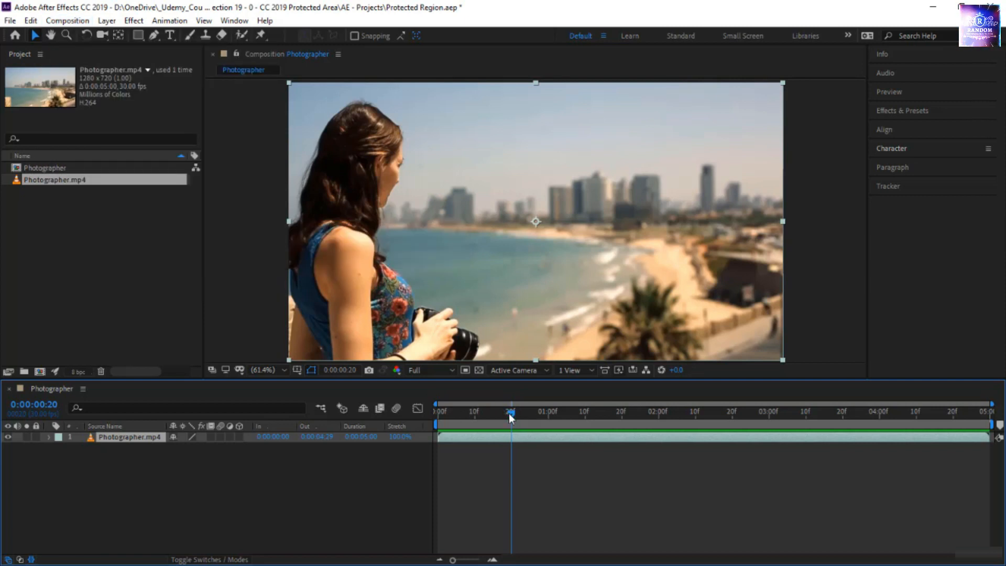
key(b)
drag(511, 414, 657, 446)
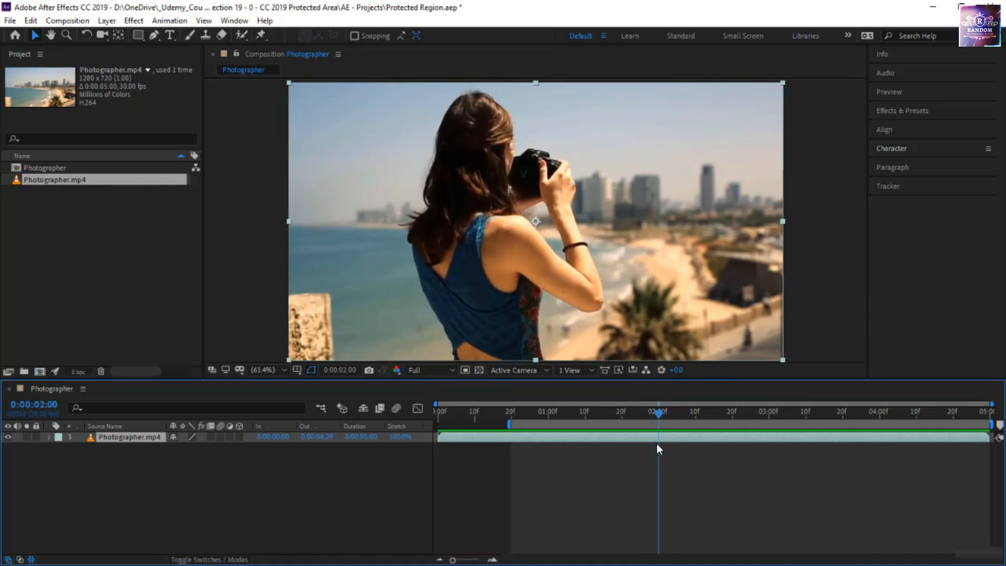
key(n)
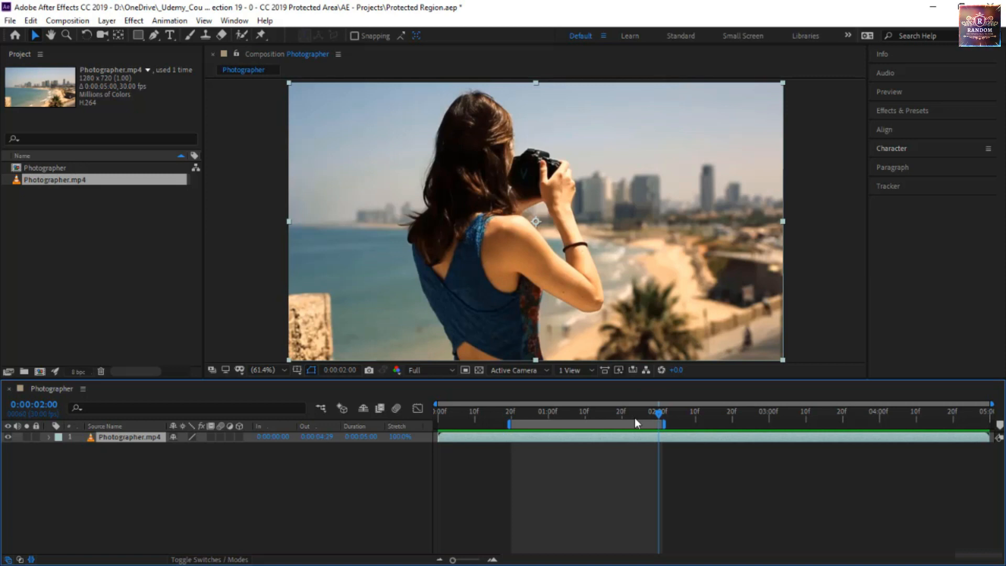
Step: Create a protected region from the work area and check its composition marker settings
right_click(571, 423)
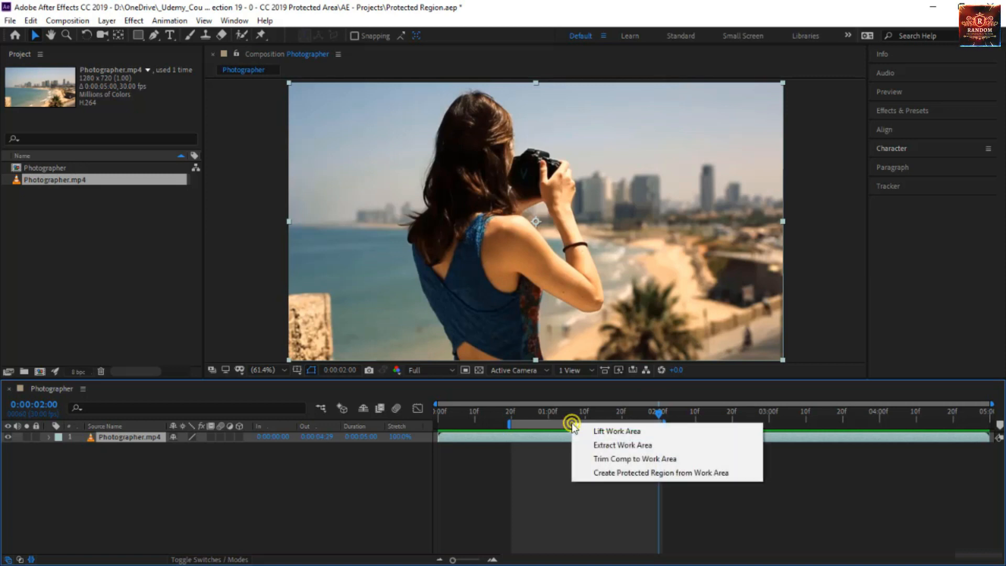
click(684, 474)
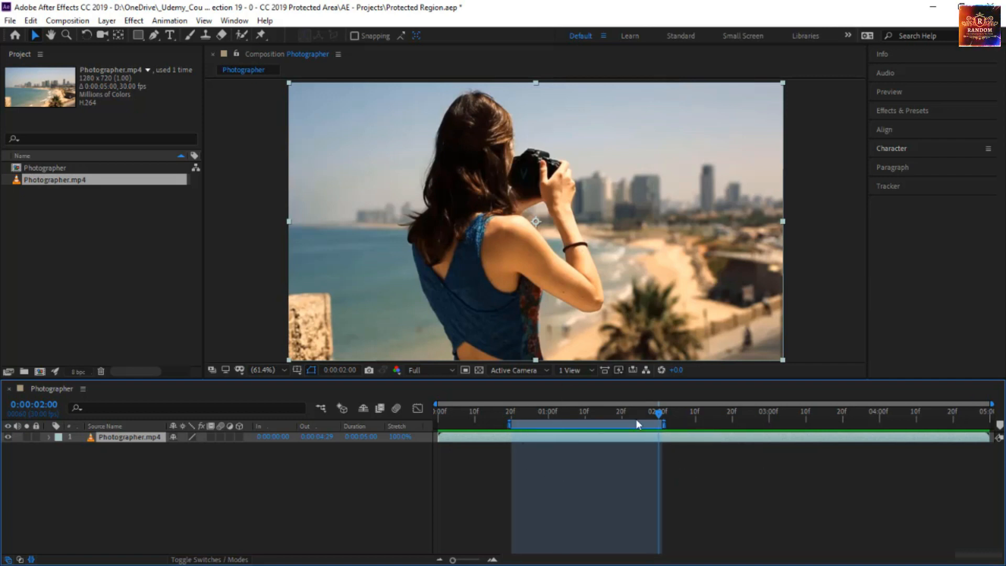
double_click(509, 425)
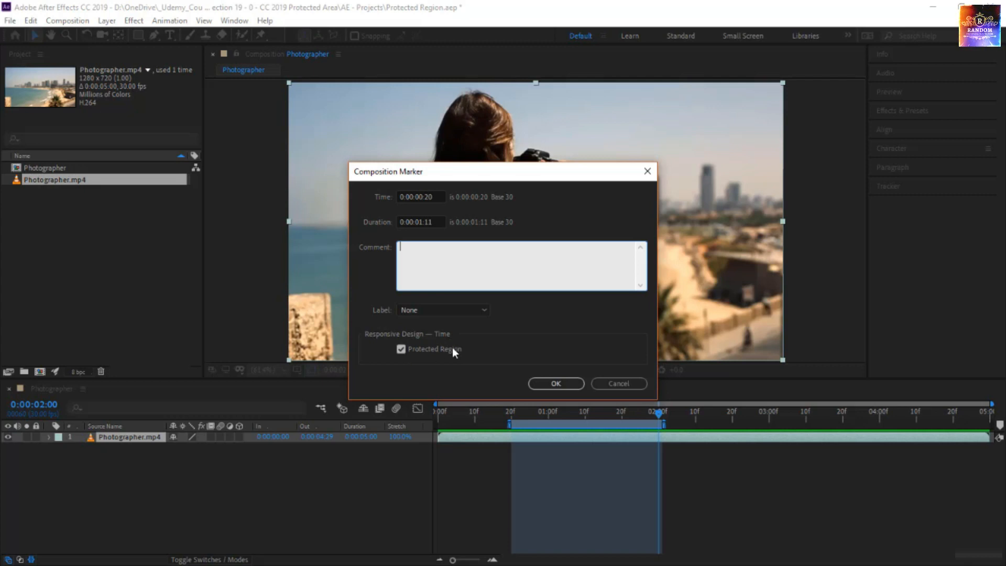
click(570, 389)
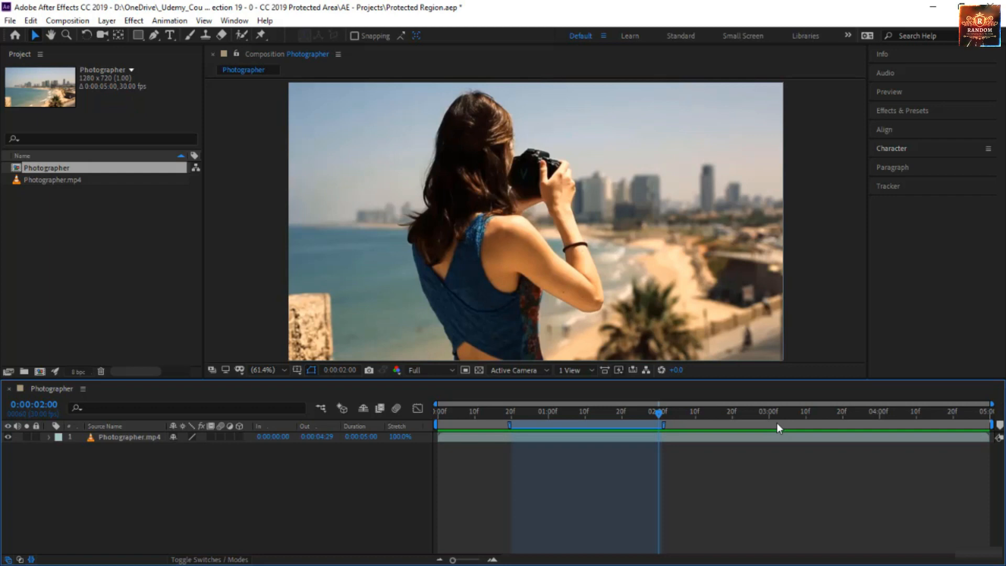
Step: Create a new composition named Main with a duration of 0:00:10:00
click(132, 437)
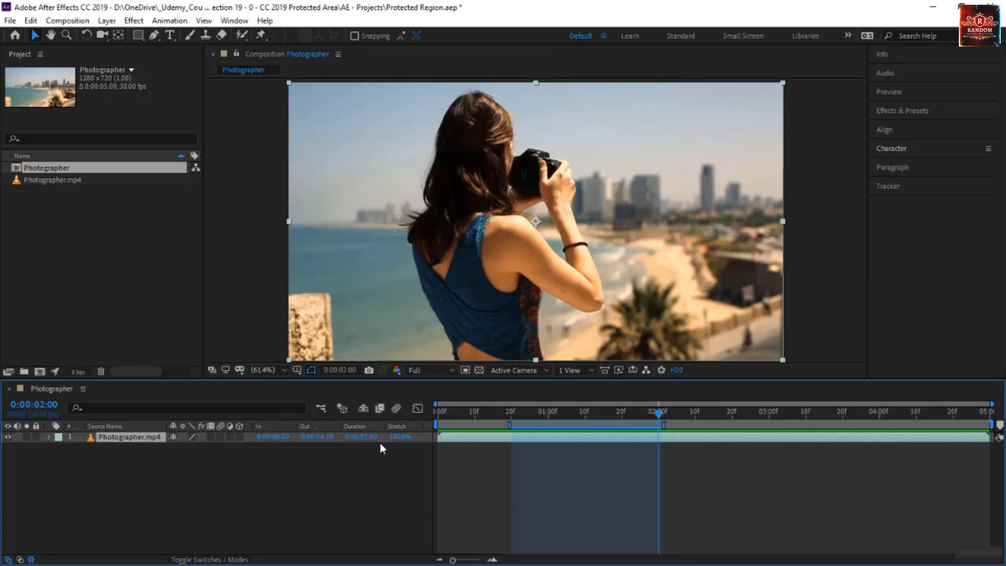
click(41, 372)
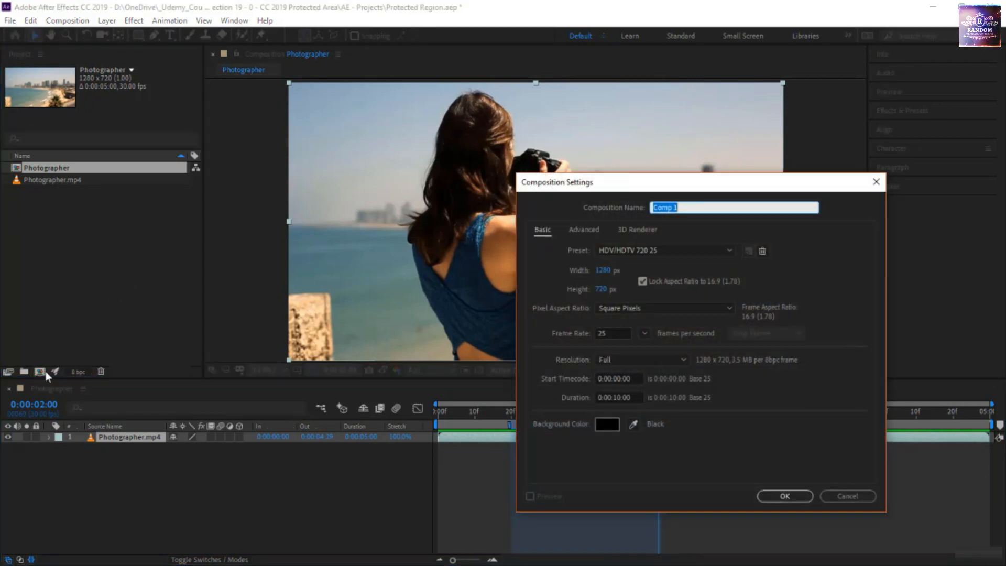
text(M)
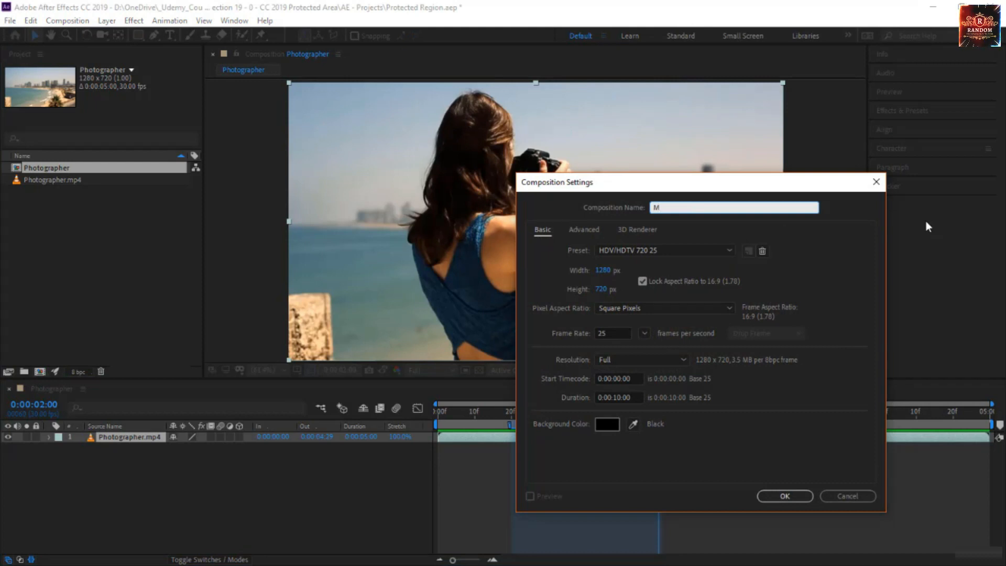
text(ain)
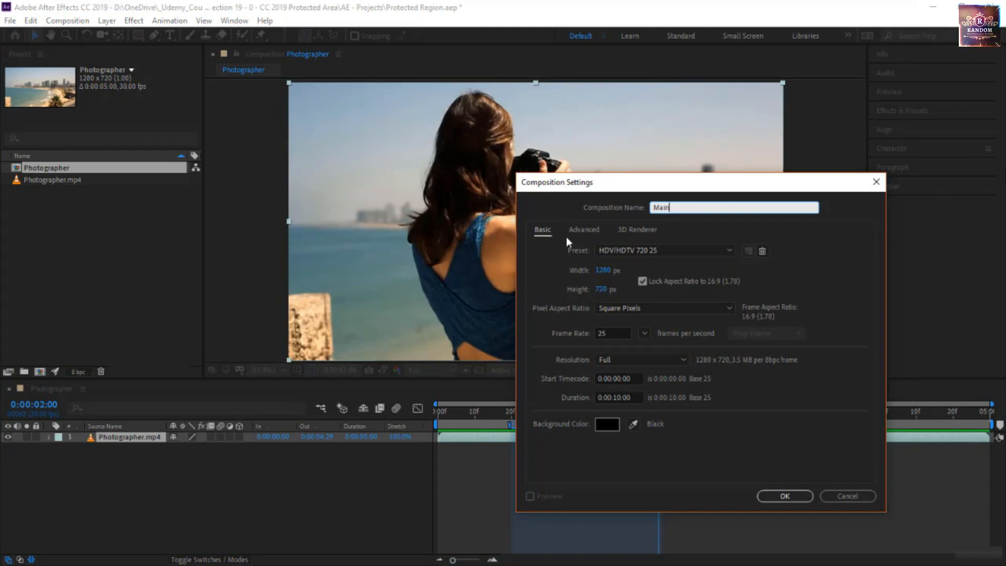
drag(638, 397, 602, 398)
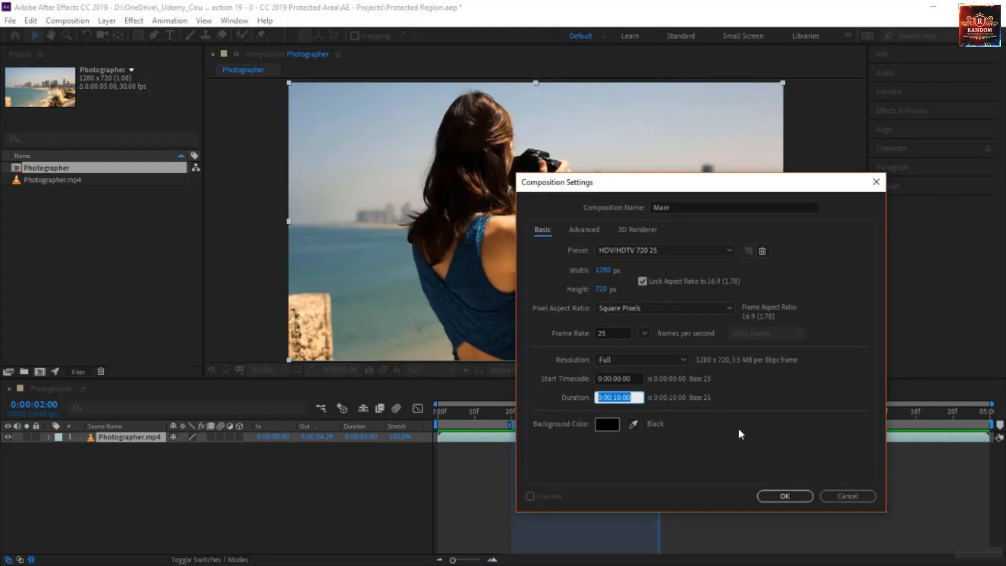
click(785, 496)
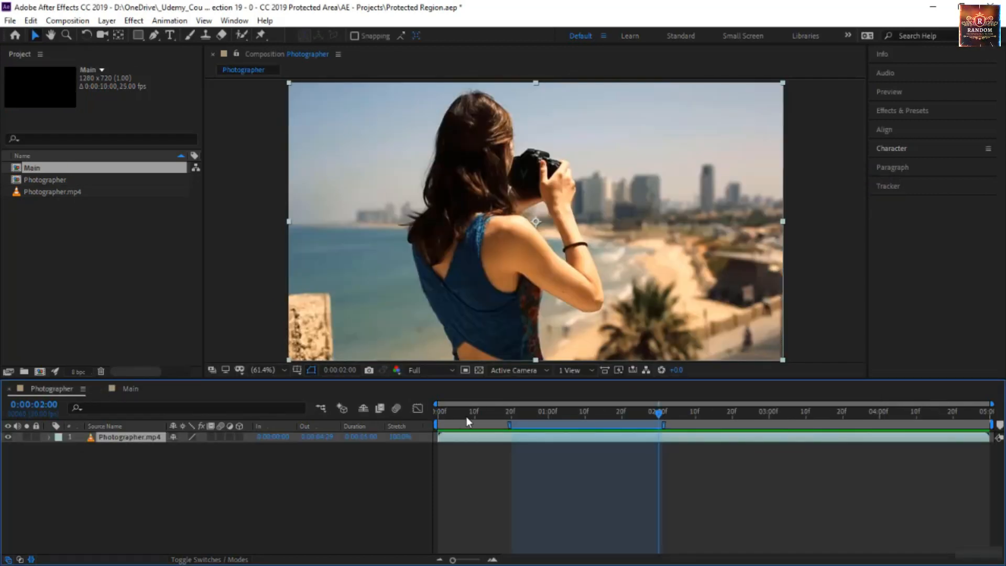
Step: Add the Photographer composition as a layer in the Main timeline and preview its playback
click(134, 391)
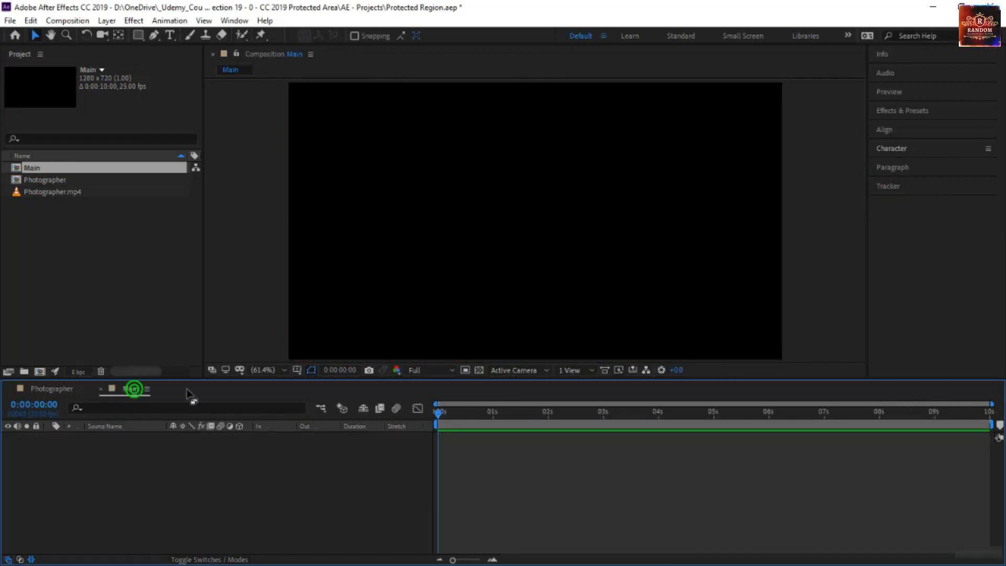
click(56, 180)
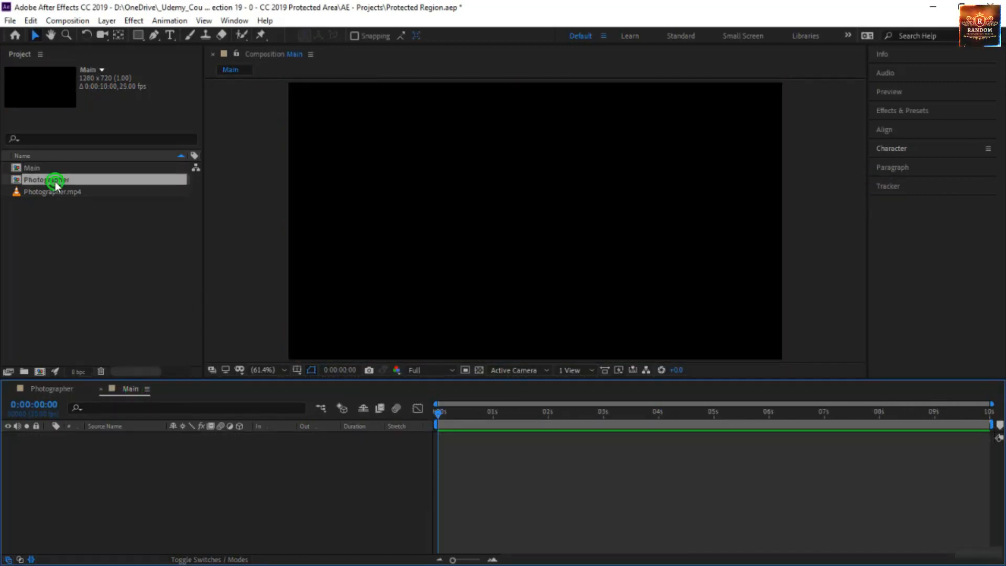
drag(55, 181, 148, 512)
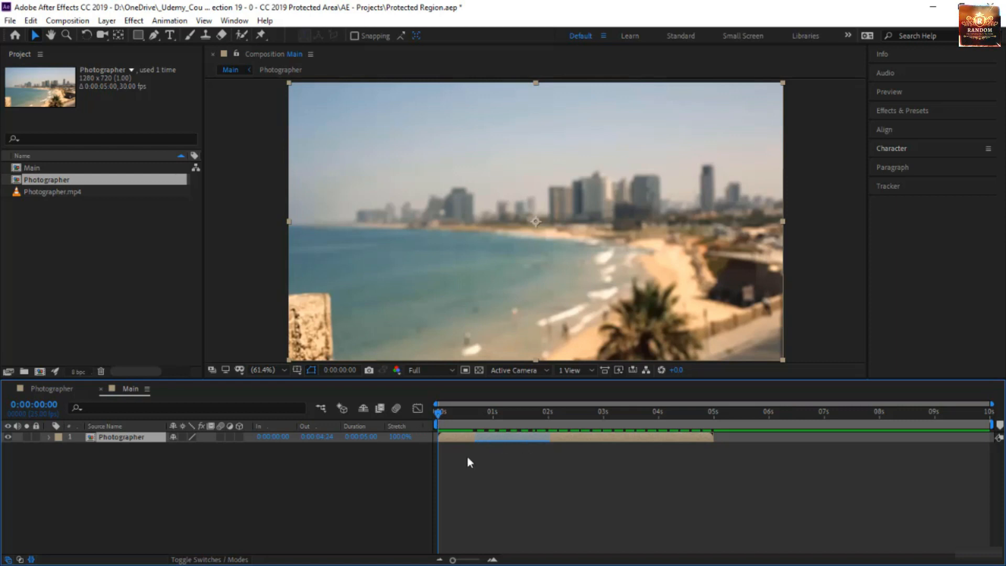
key(space)
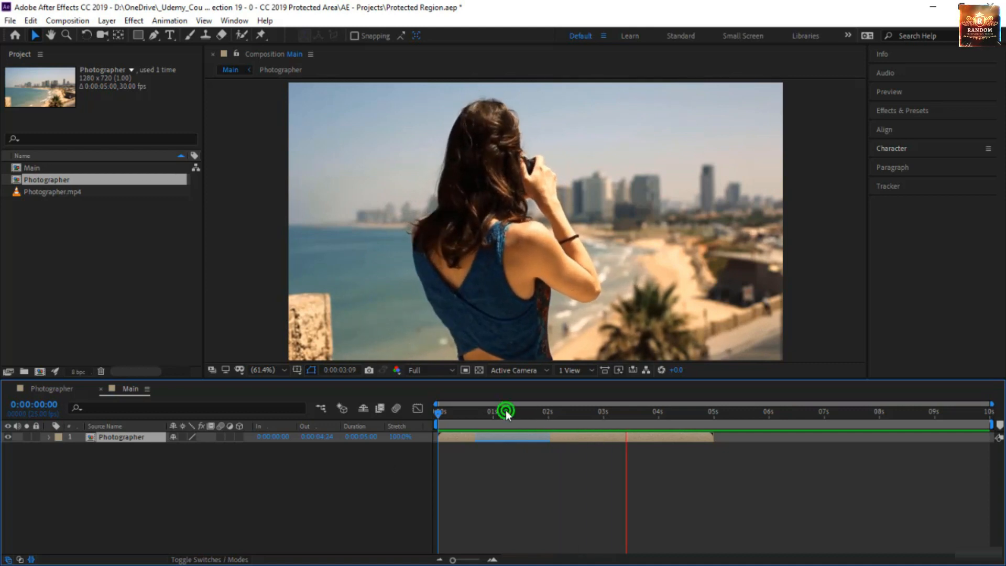
key(space)
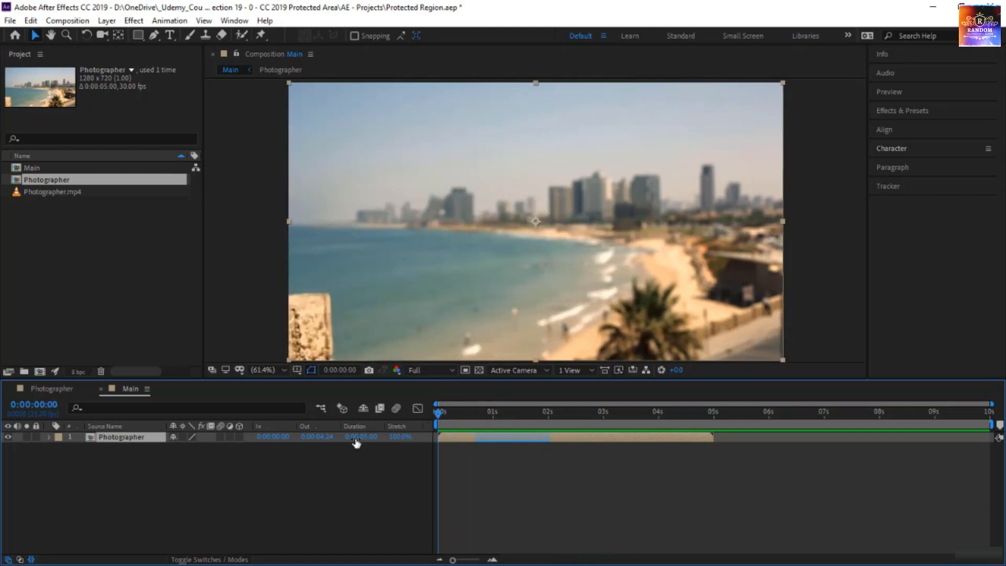
Step: Time-stretch the Photographer layer in Main with a stretch factor of 200%
click(400, 437)
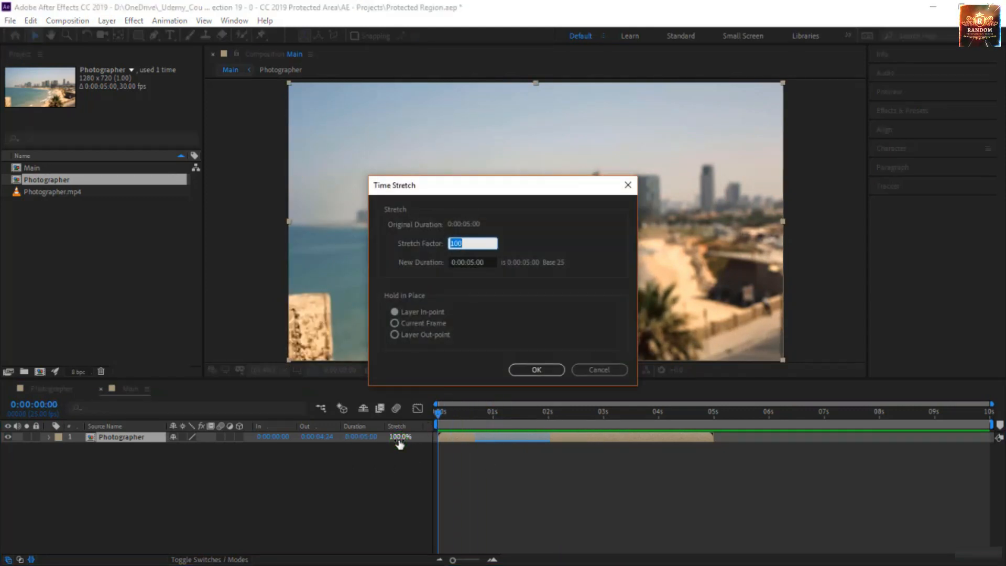
text(200)
click(537, 369)
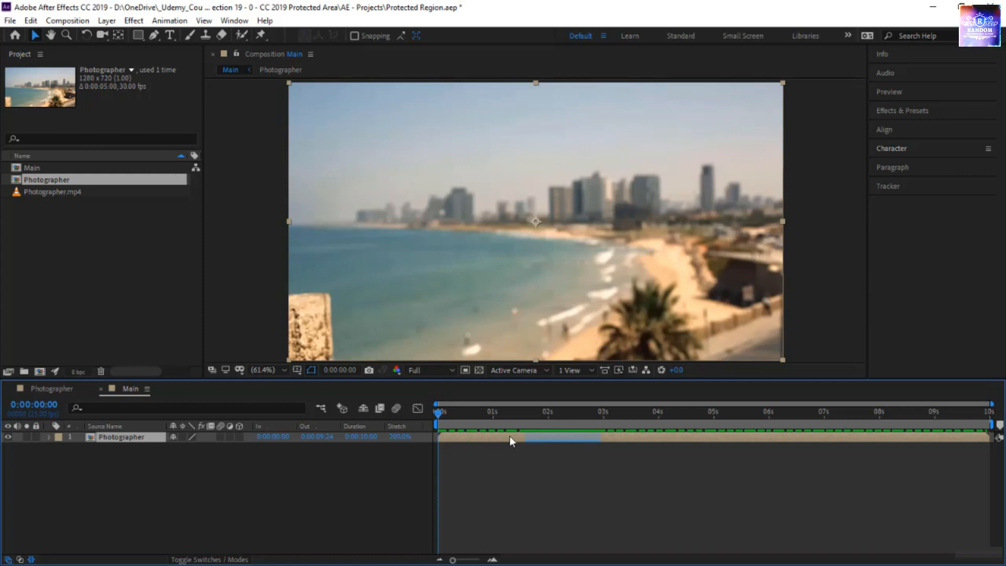
Step: Inspect the protected portion of the stretched Photographer layer and preview the playback from the start of Main
click(607, 413)
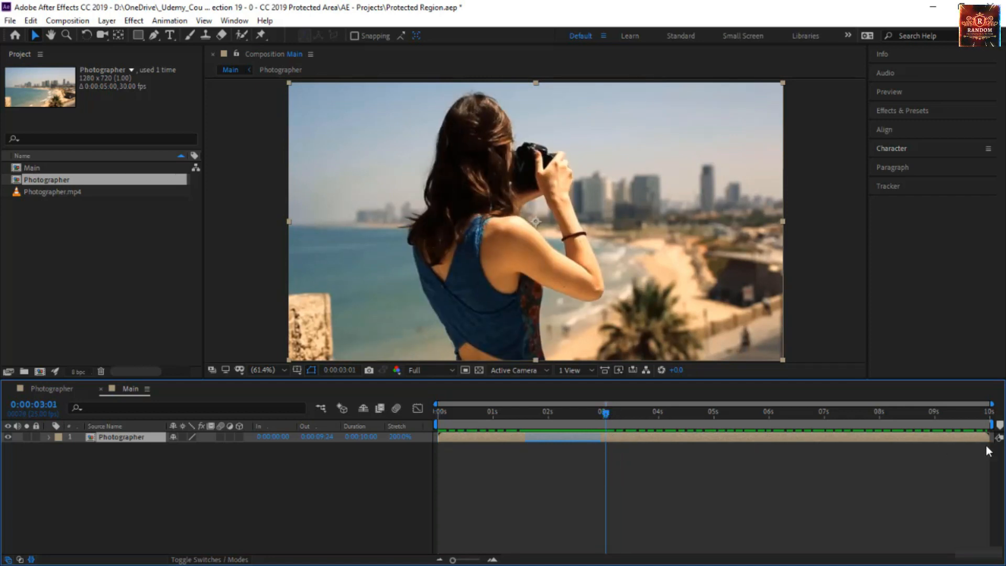
click(562, 440)
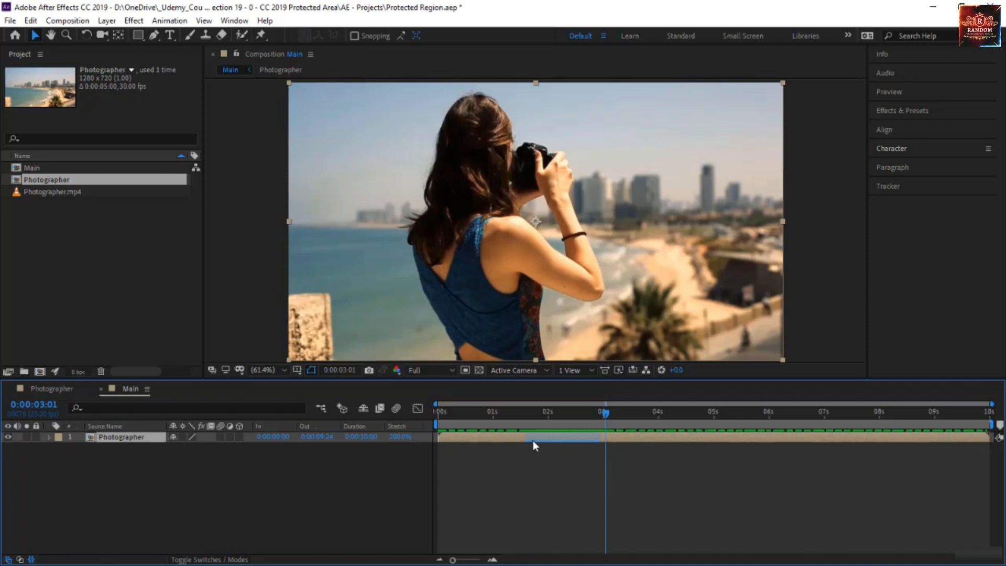
drag(525, 414, 401, 429)
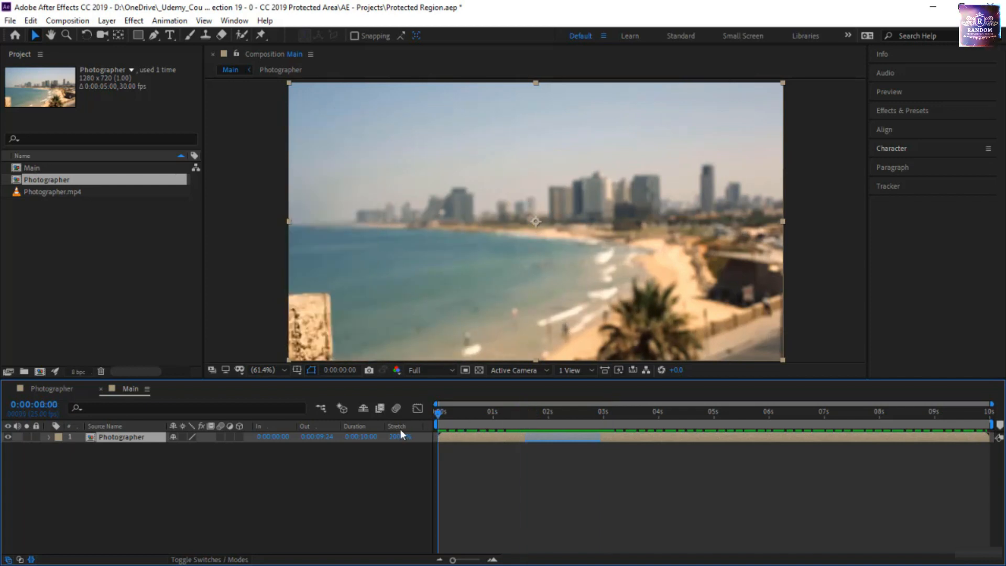
click(349, 457)
key(space)
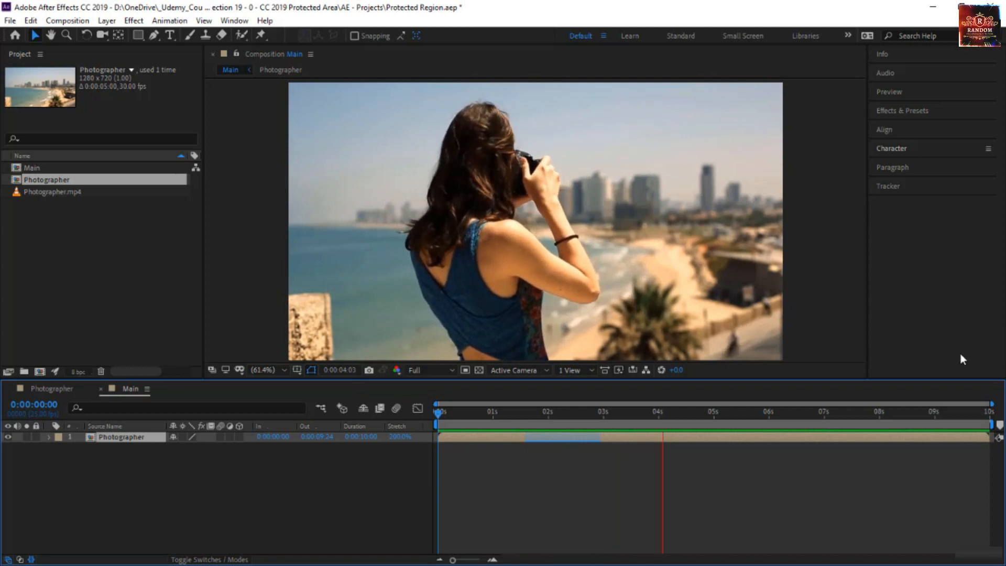
click(413, 441)
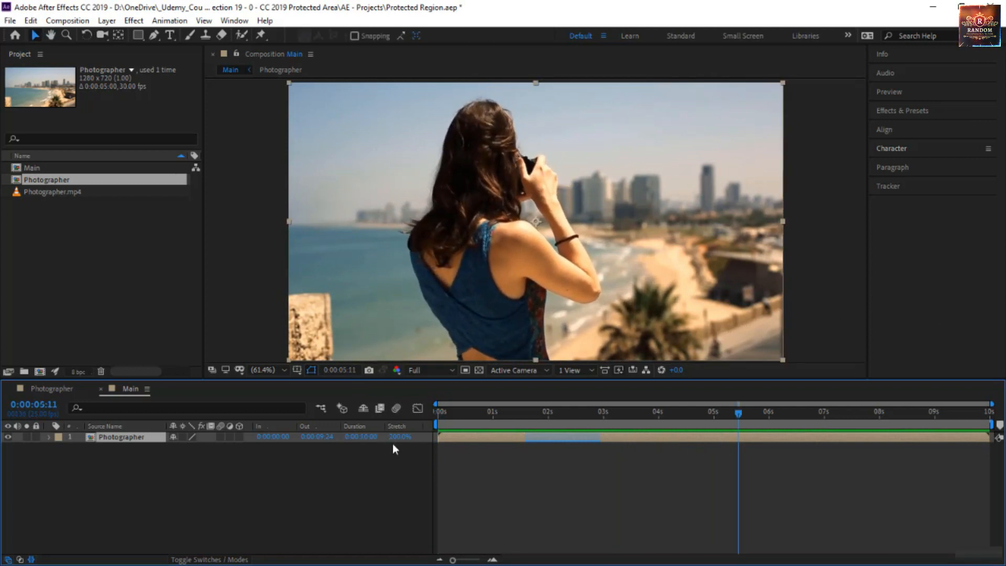
Step: Time-stretch the Photographer layer in Main with a stretch factor of 50%
click(400, 439)
text(50)
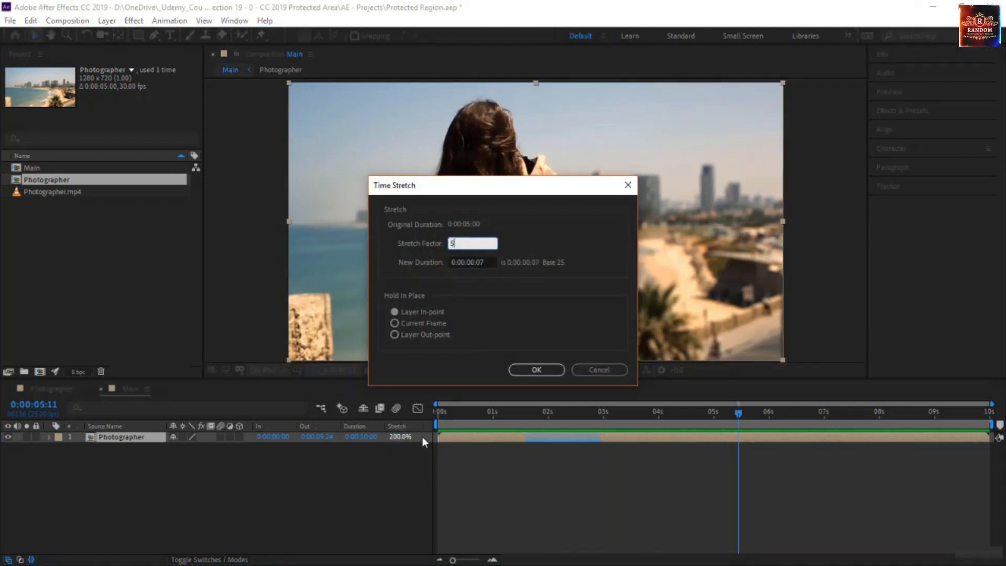
click(547, 369)
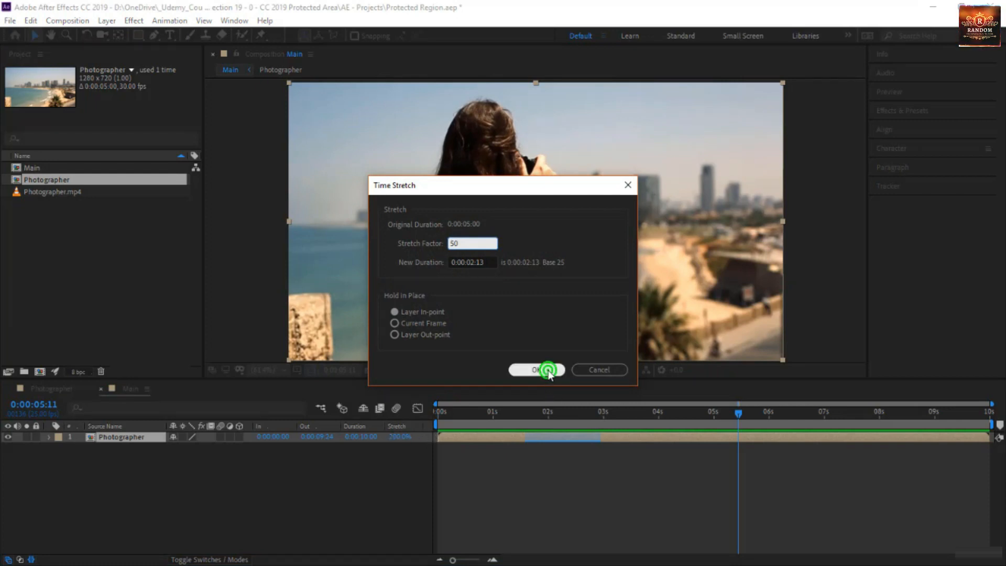
Step: End Main's work area at the Photographer layer's out-point, 0:00:02:12, and preview the shortened clip
click(490, 417)
click(437, 419)
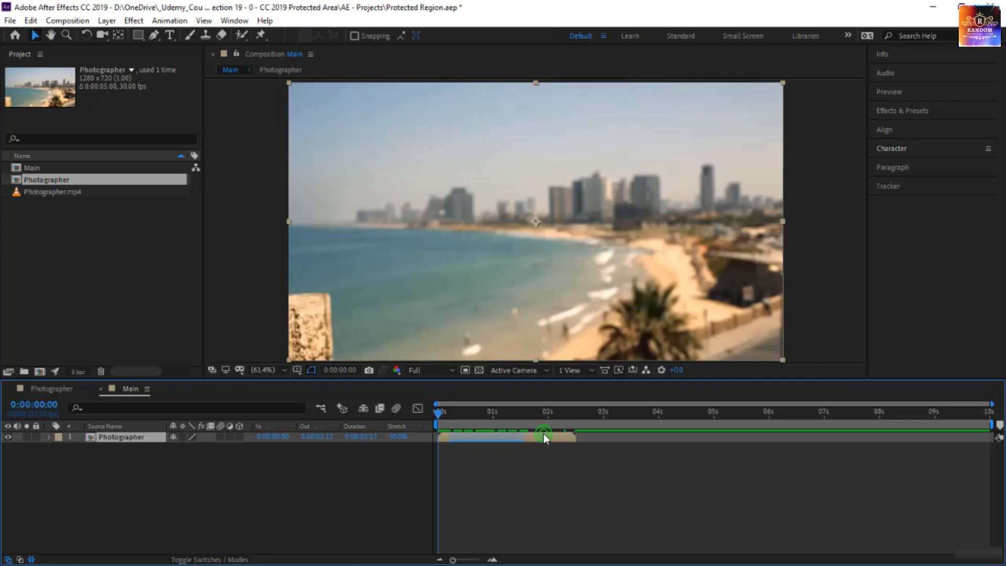
key(o)
key(n)
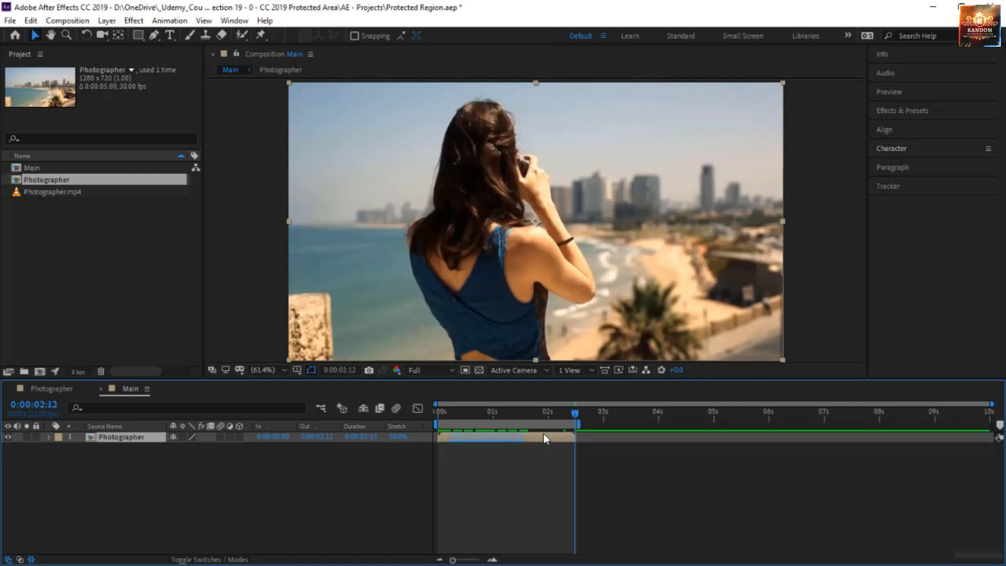
key(space)
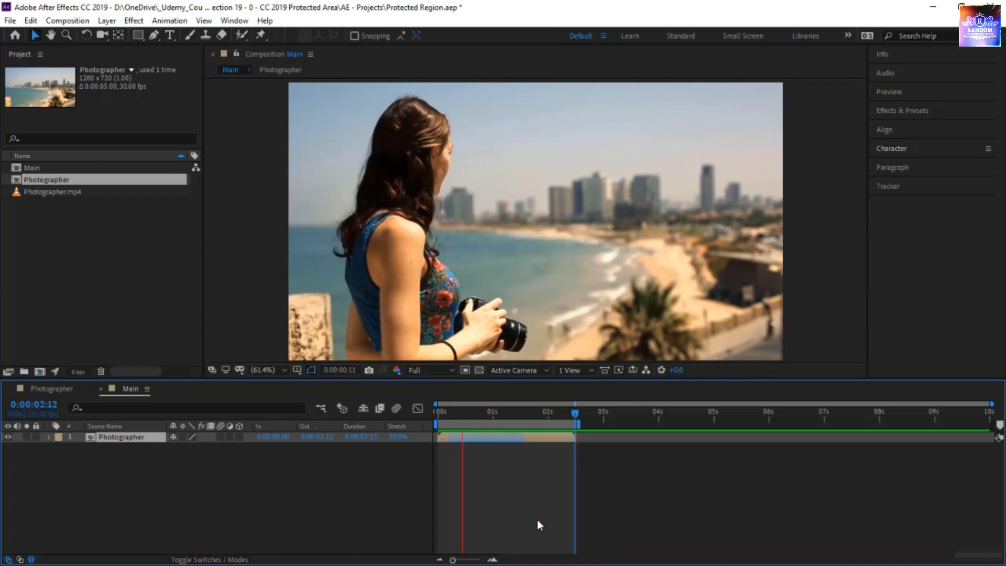
key(space)
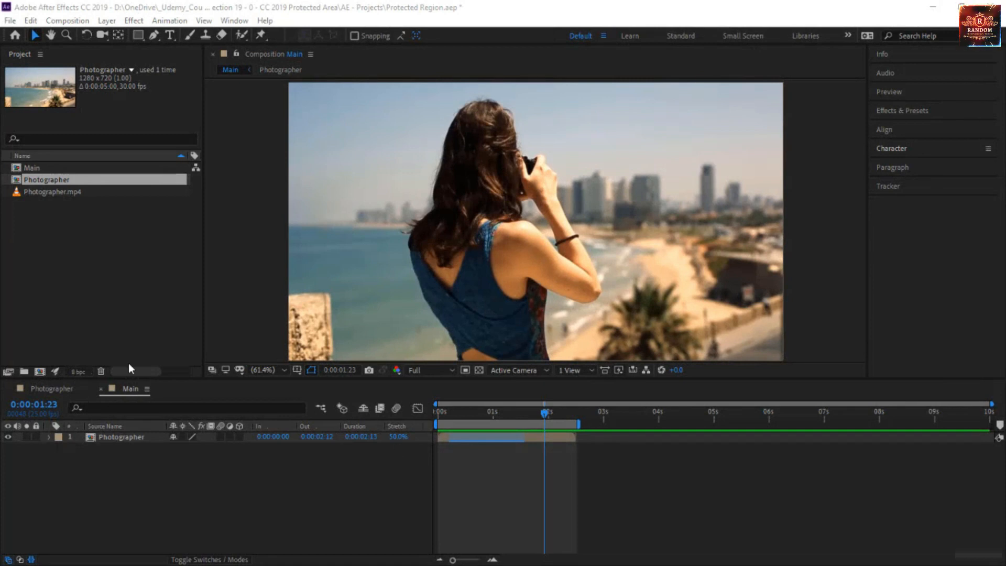
Step: Delete the protected region marker from the Photographer composition and scrub through its footage to 0:00:02:16
click(58, 388)
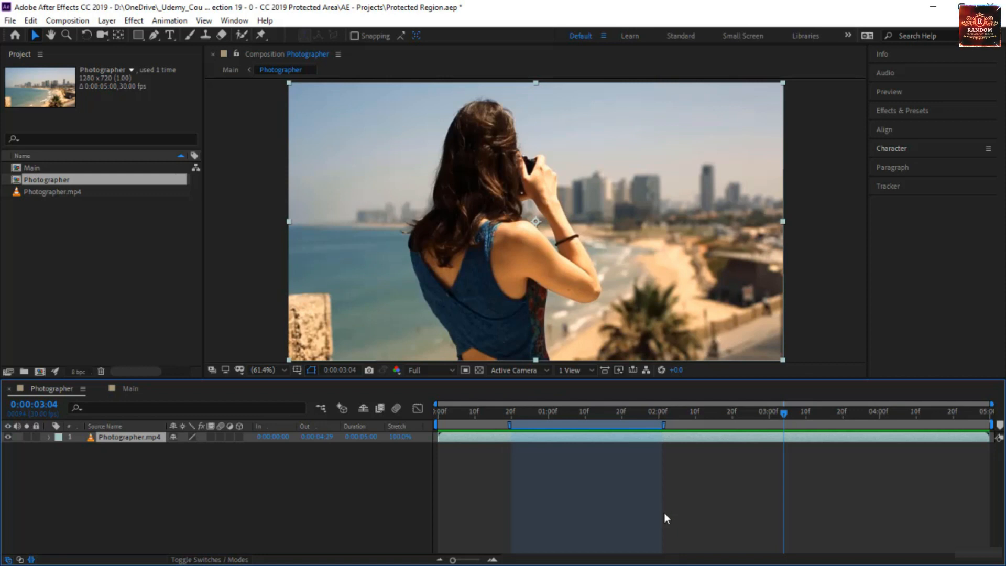
click(601, 431)
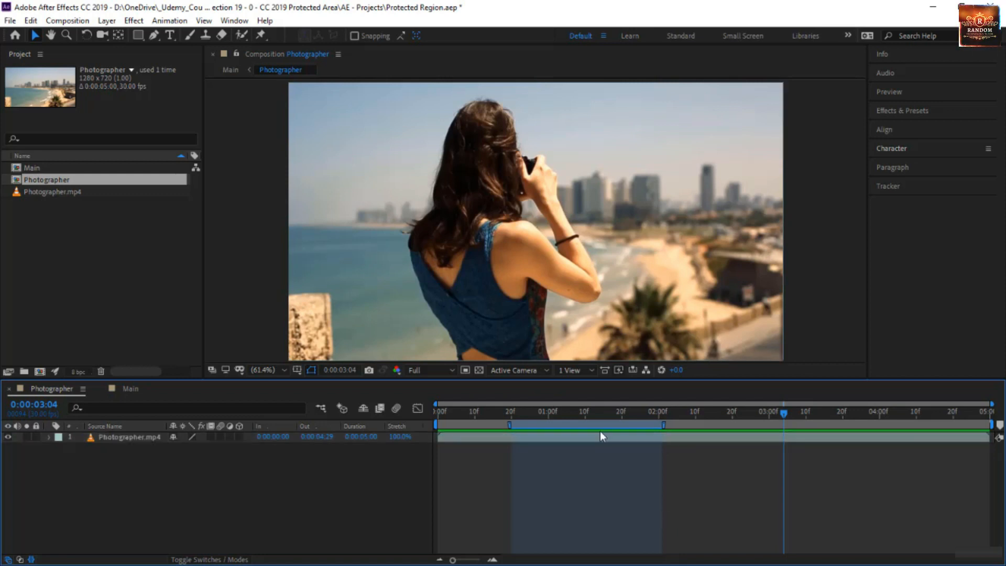
right_click(663, 425)
click(614, 479)
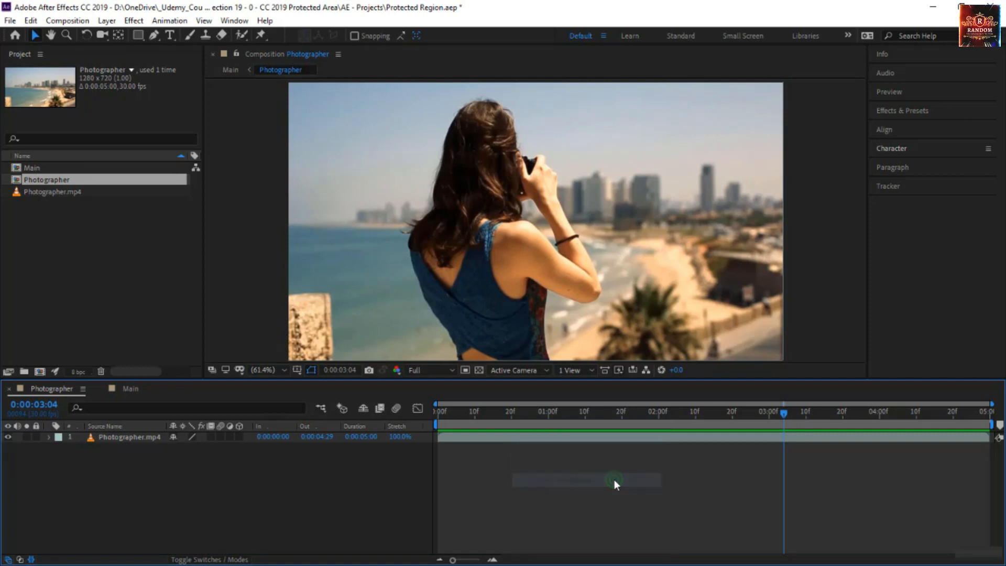
drag(512, 411, 718, 441)
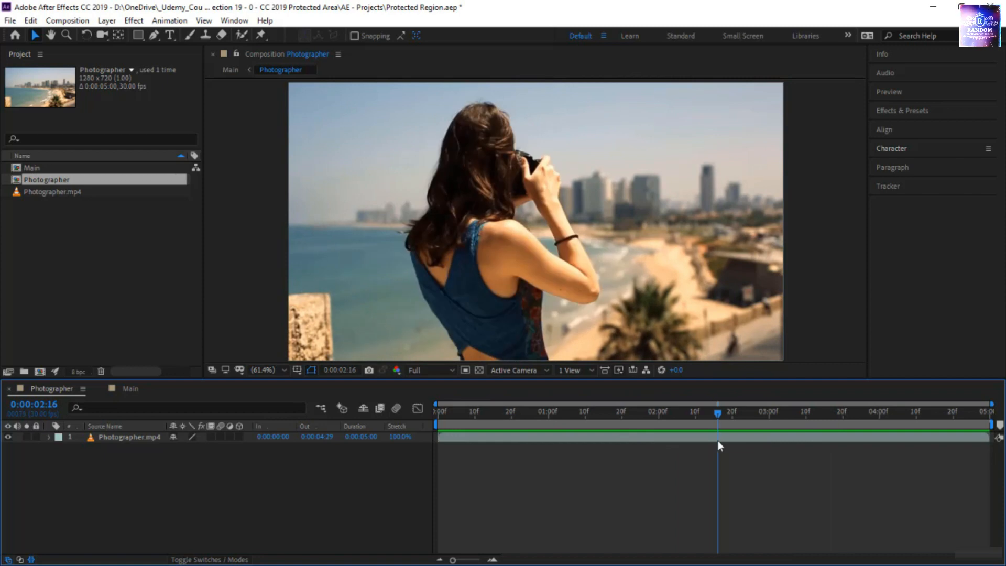
Step: Return to Main and preview the existing 50% Photographer layer from the first frame
click(134, 389)
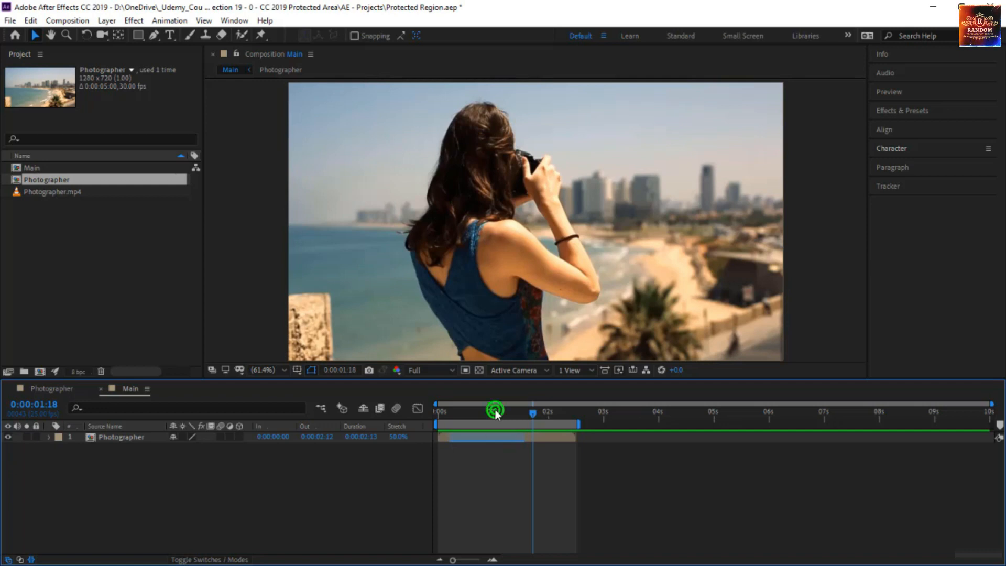
drag(496, 412, 428, 433)
key(space)
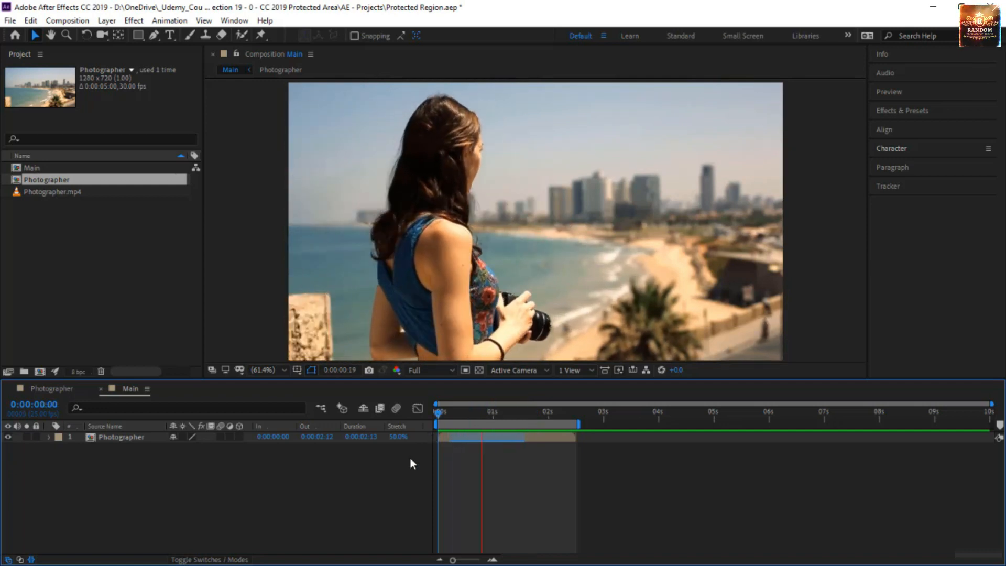
key(space)
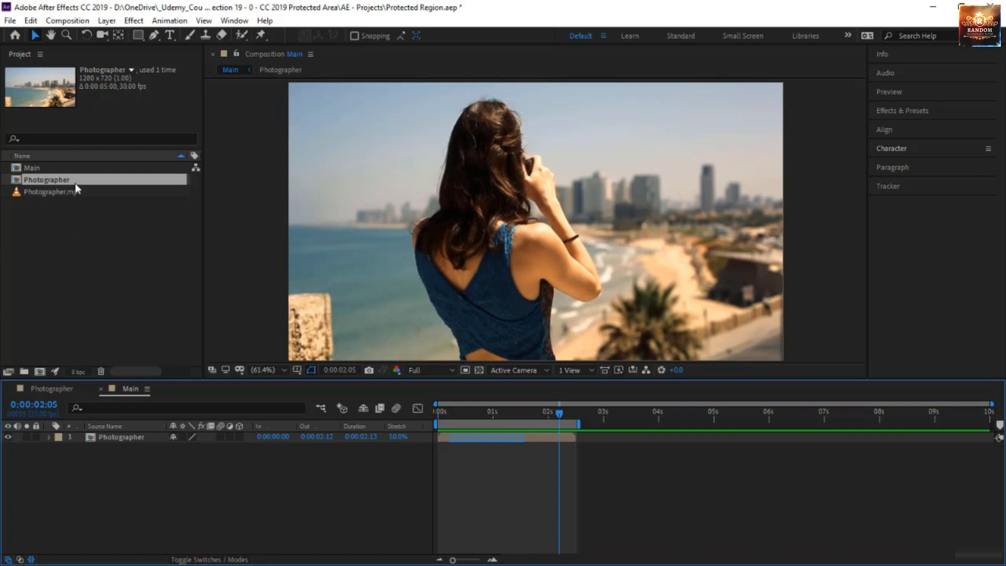
Step: Add a second Photographer composition layer above the first in Main and set its stretch factor to 50%
drag(74, 184, 118, 436)
click(400, 436)
text(50)
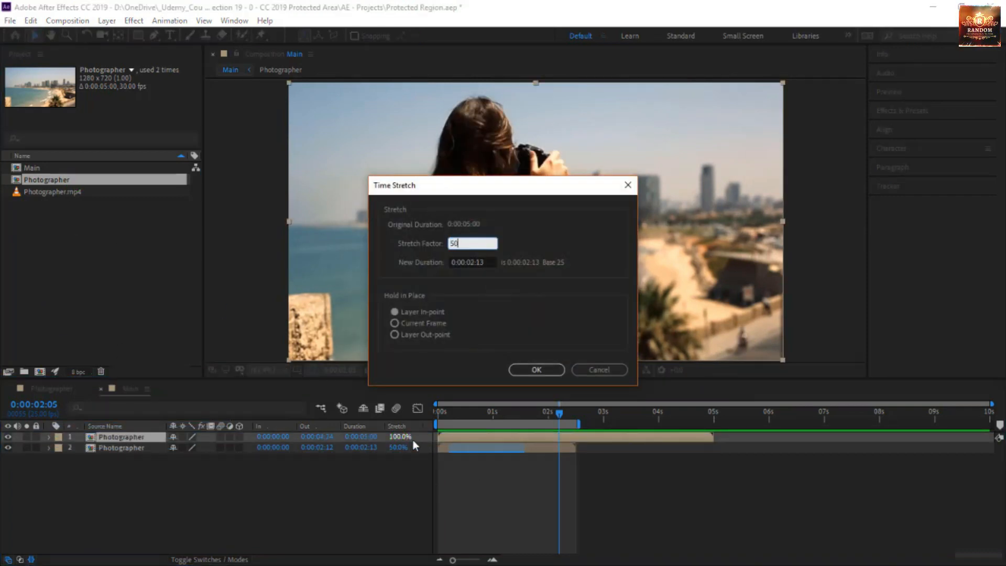
click(547, 370)
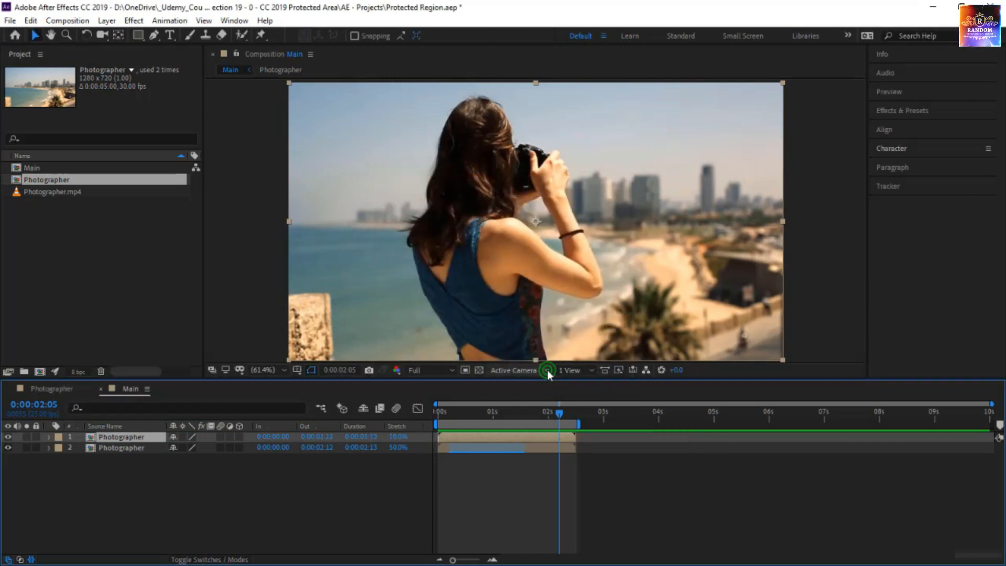
Step: Preview the new upper layer, hide it, and compare the remaining stretched layer in Main with the Photographer composition's timing
key(space)
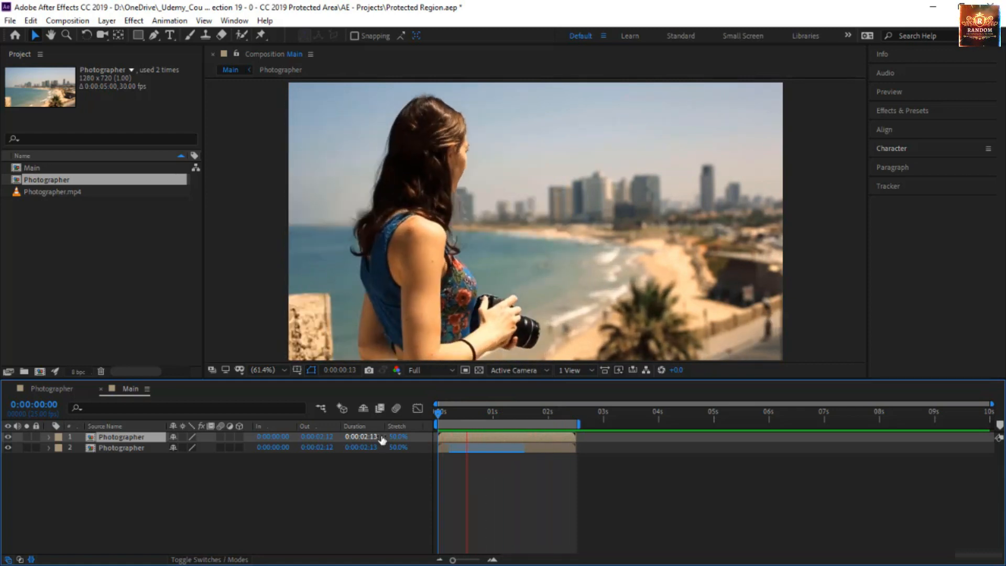
click(8, 438)
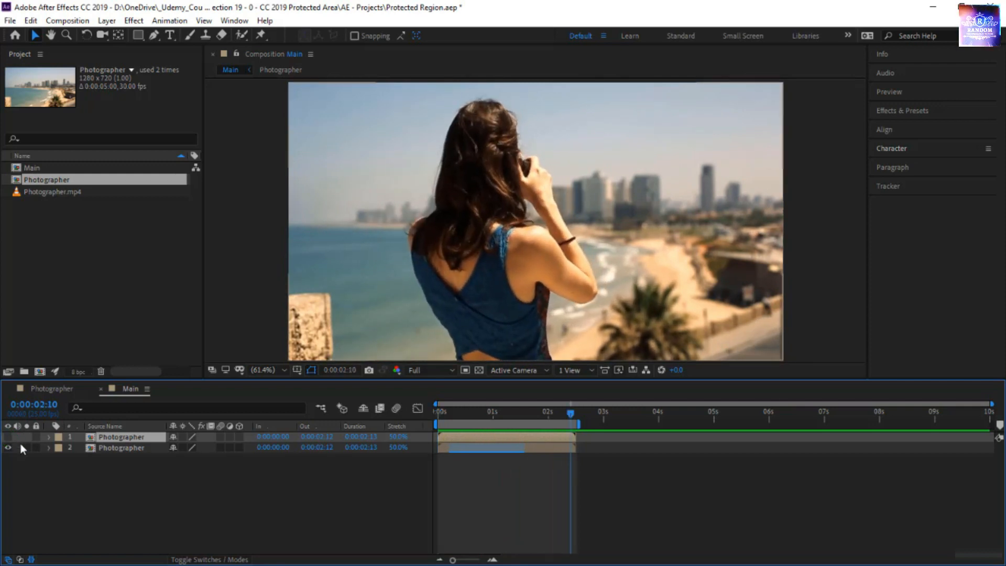
click(61, 393)
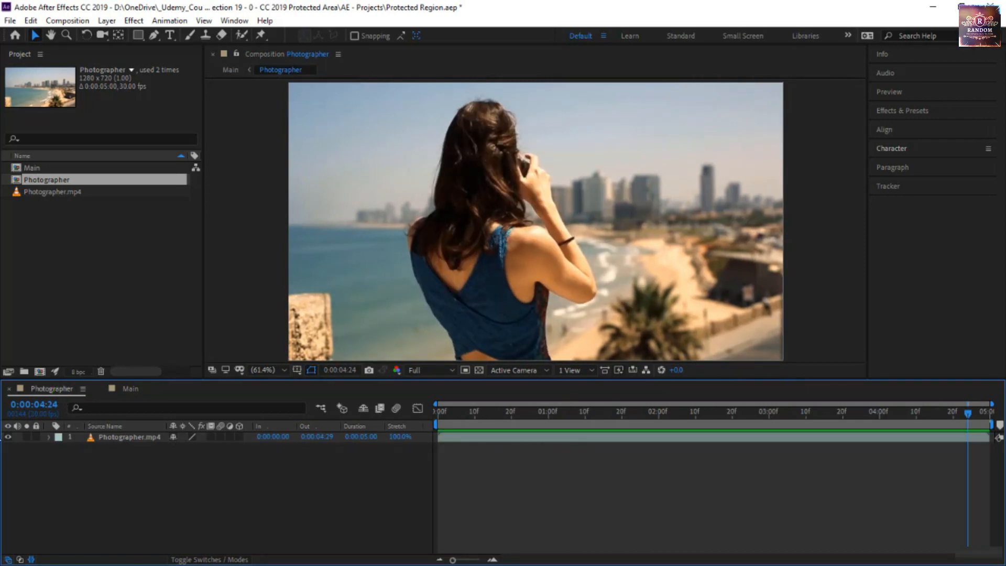
click(126, 389)
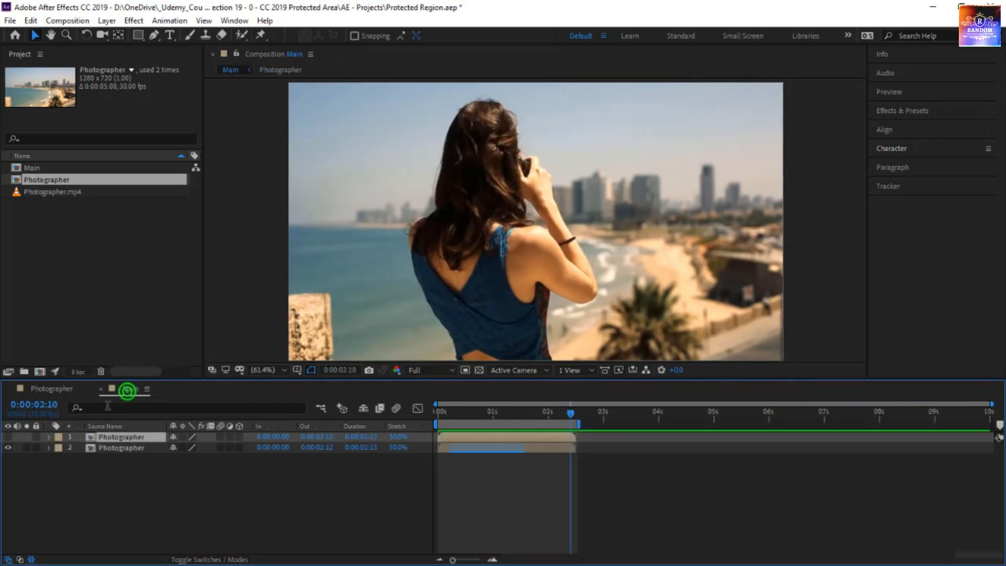
click(52, 393)
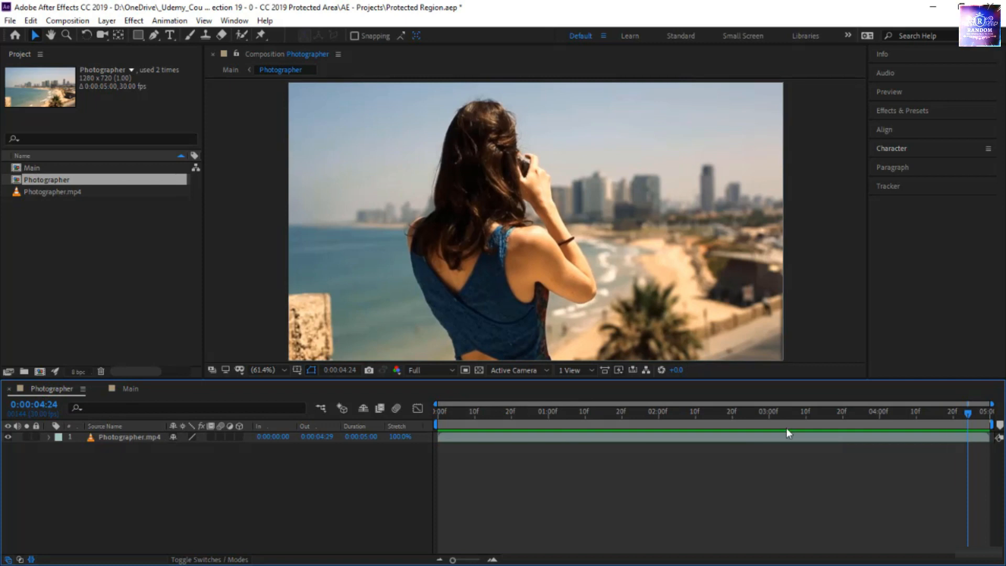
click(765, 423)
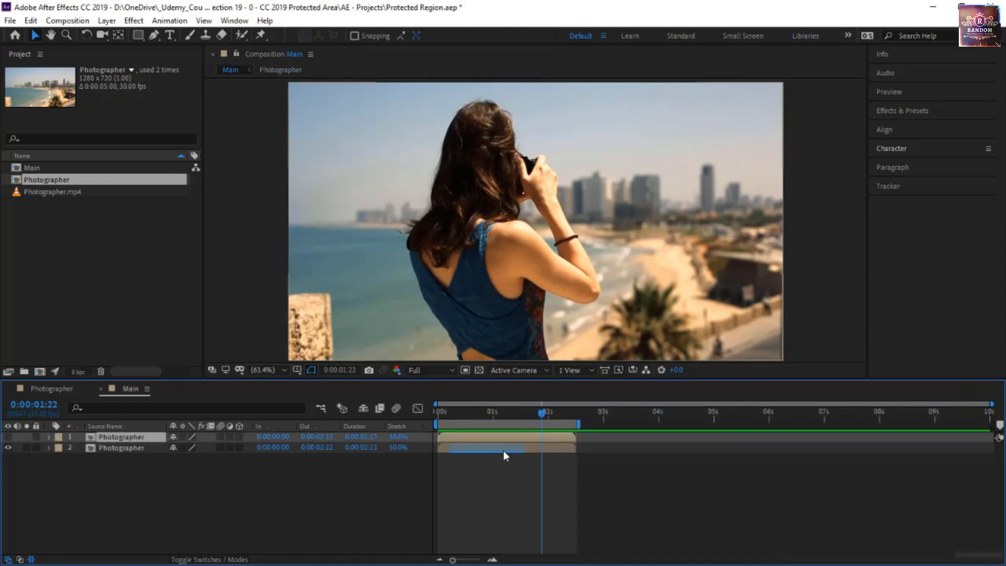
click(63, 390)
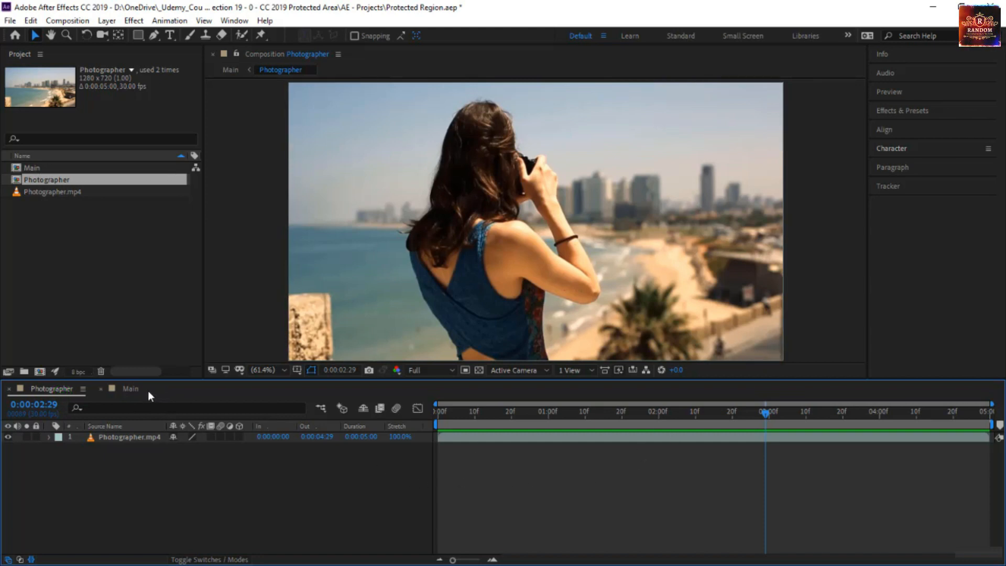
click(131, 389)
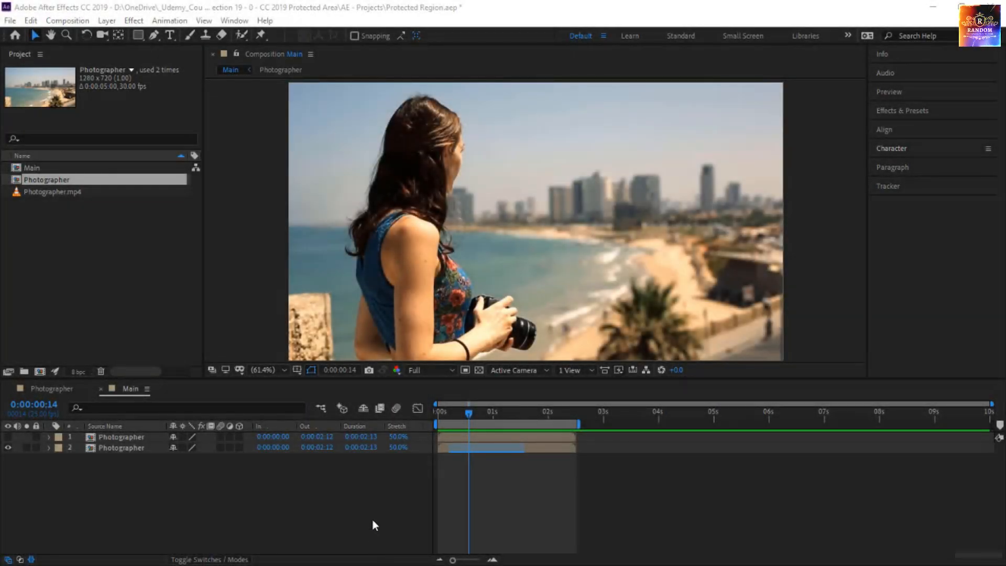
Step: Delete both Photographer layers from the Main composition
click(127, 445)
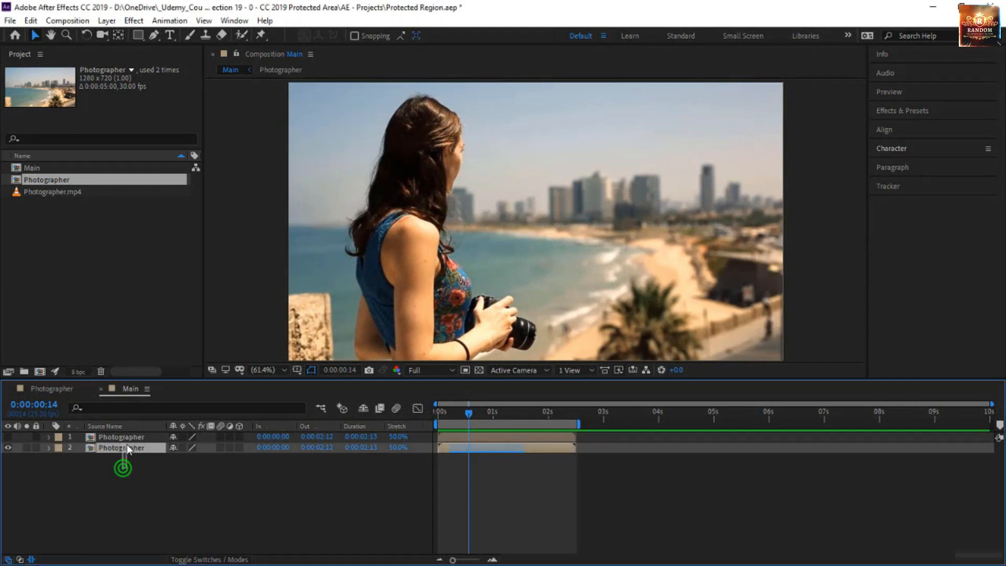
shift+click(127, 436)
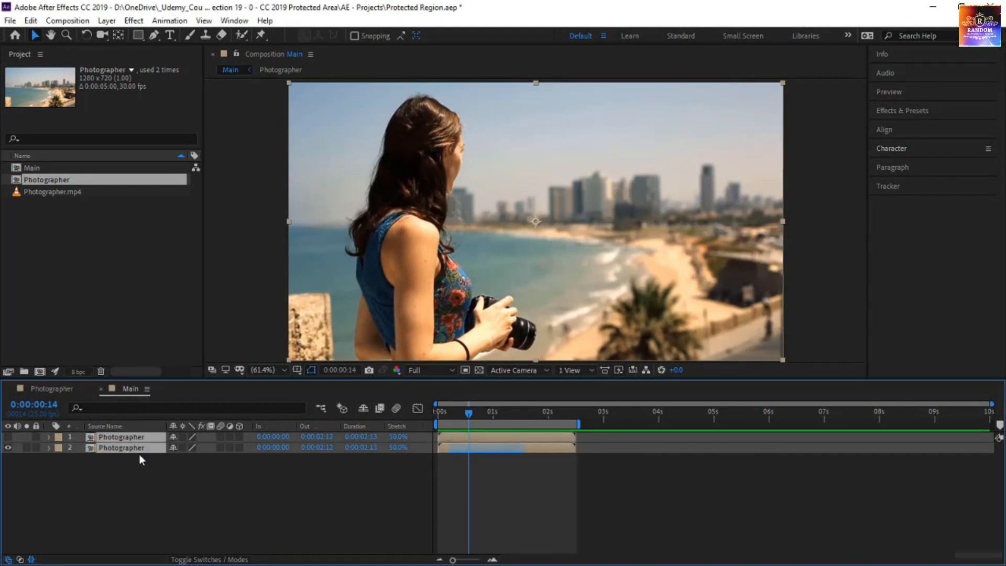
key(Delete)
Step: Add a composition marker at 0:00:00:20 in the Photographer composition, leaving its settings unchanged
click(41, 388)
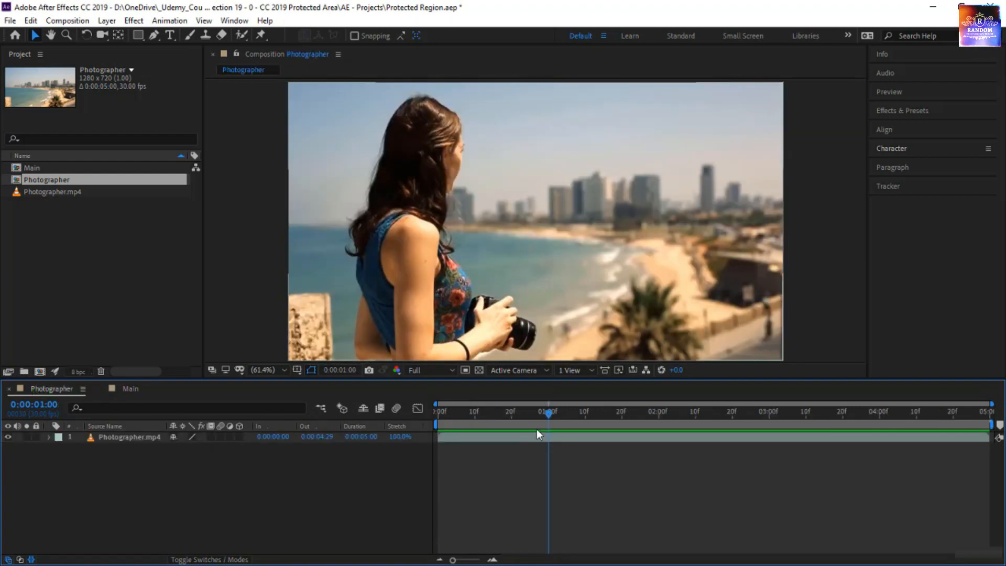
drag(549, 413, 512, 421)
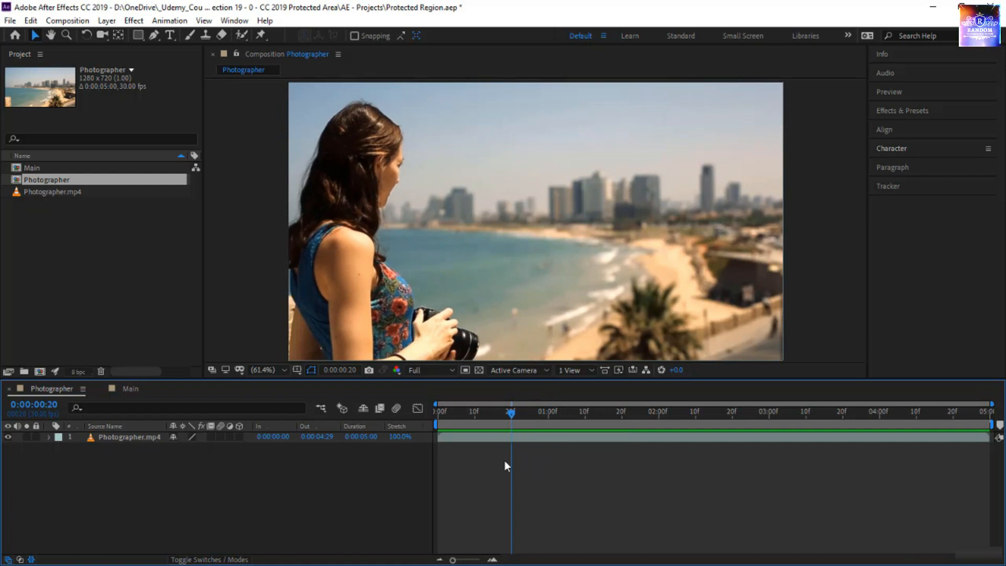
click(495, 440)
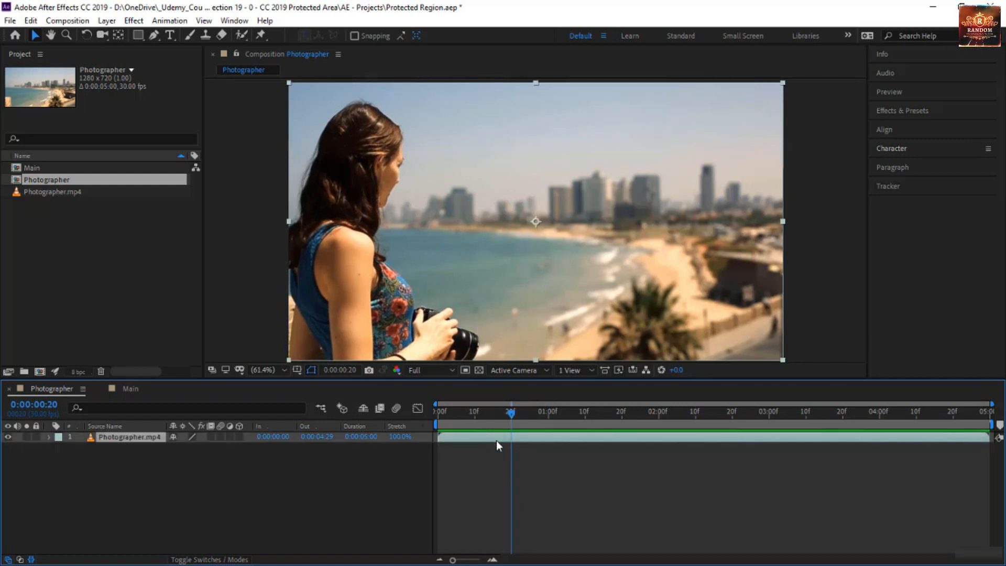
click(486, 462)
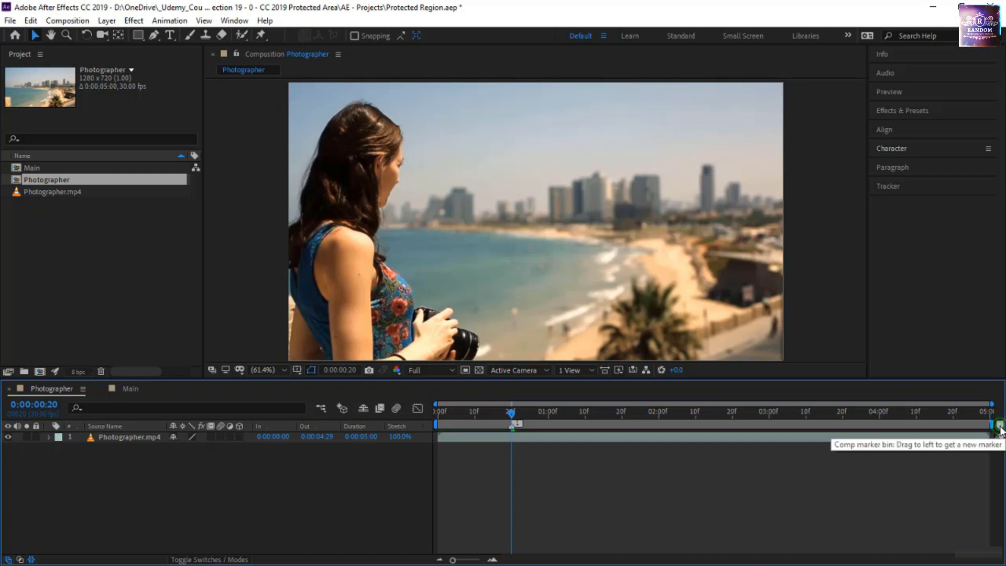
mouse_move(1000, 427)
mouse_down()
mouse_move(606, 471)
mouse_move(513, 425)
mouse_up()
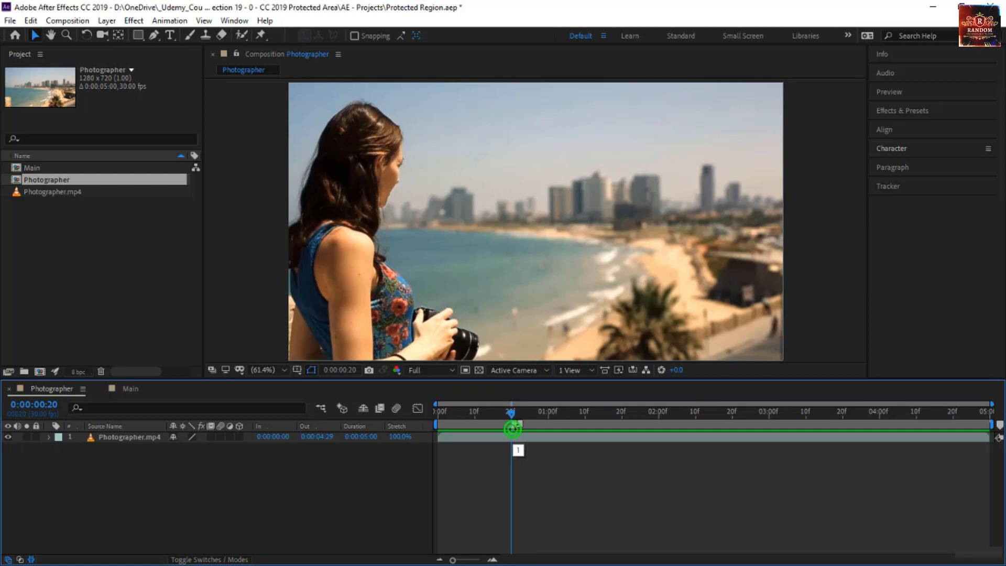
double_click(512, 429)
click(618, 383)
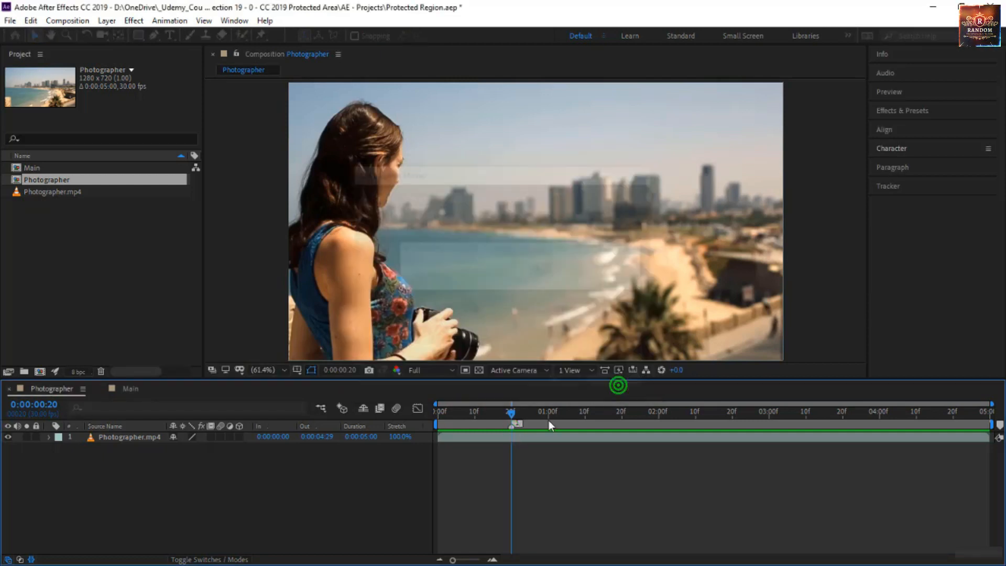
Step: Enable Protected Region for the composition marker at 0:00:00:20 and set its duration to 20 frames
right_click(514, 429)
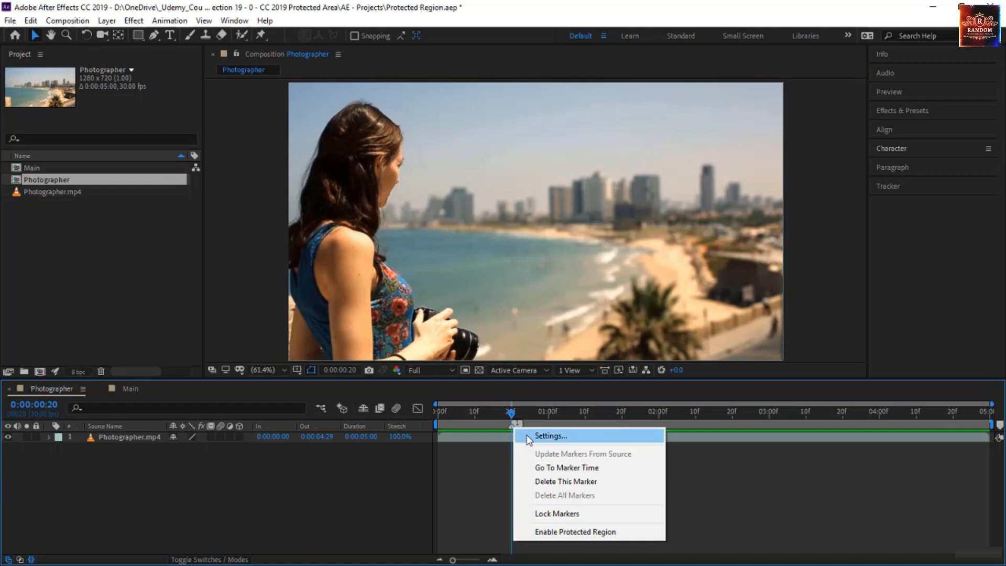
click(528, 436)
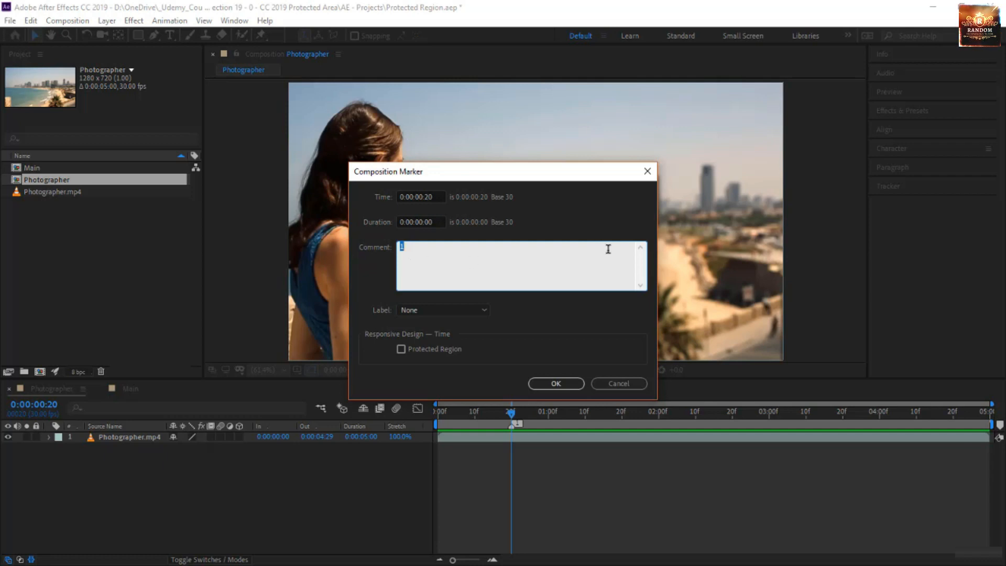
click(449, 313)
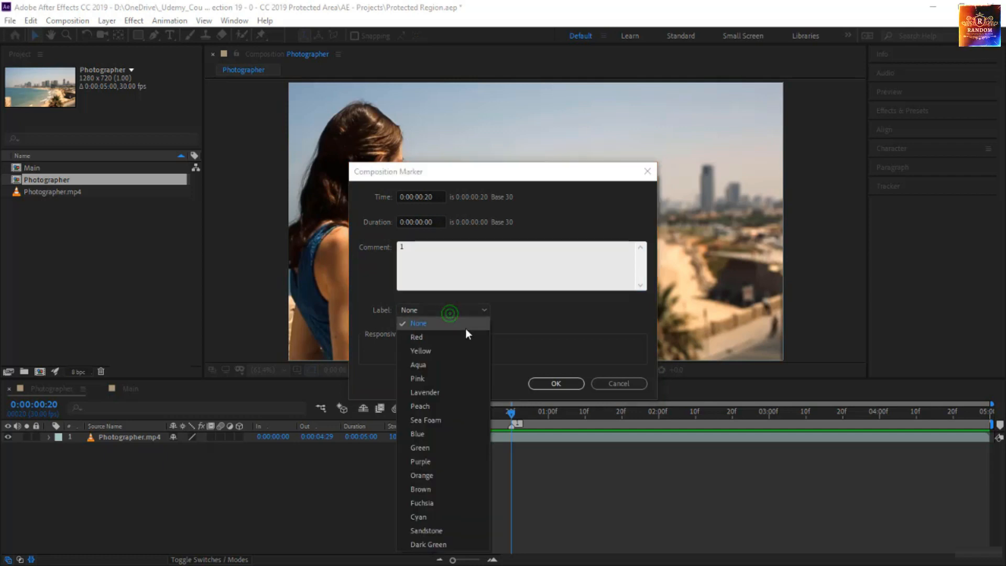
click(560, 318)
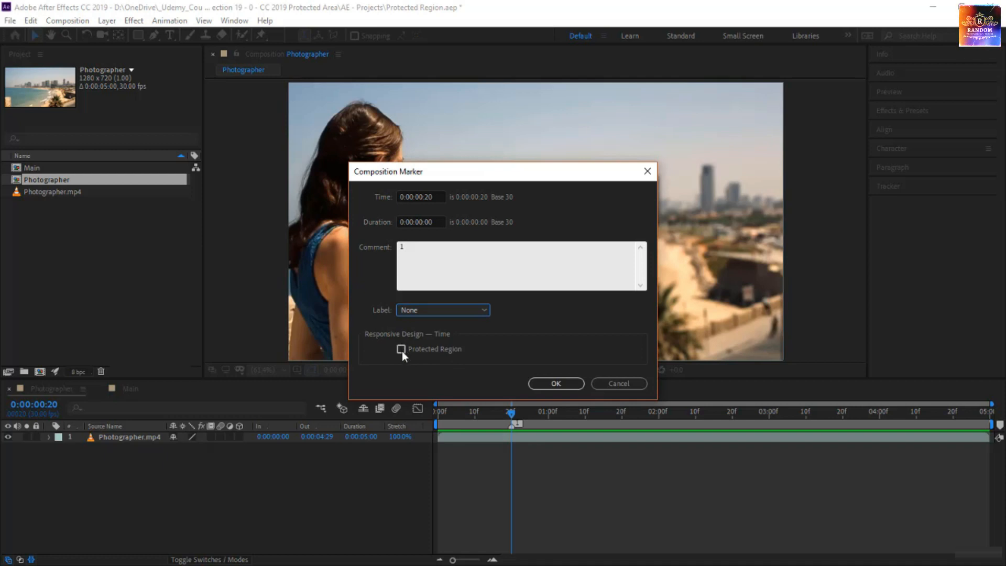
mouse_move(402, 351)
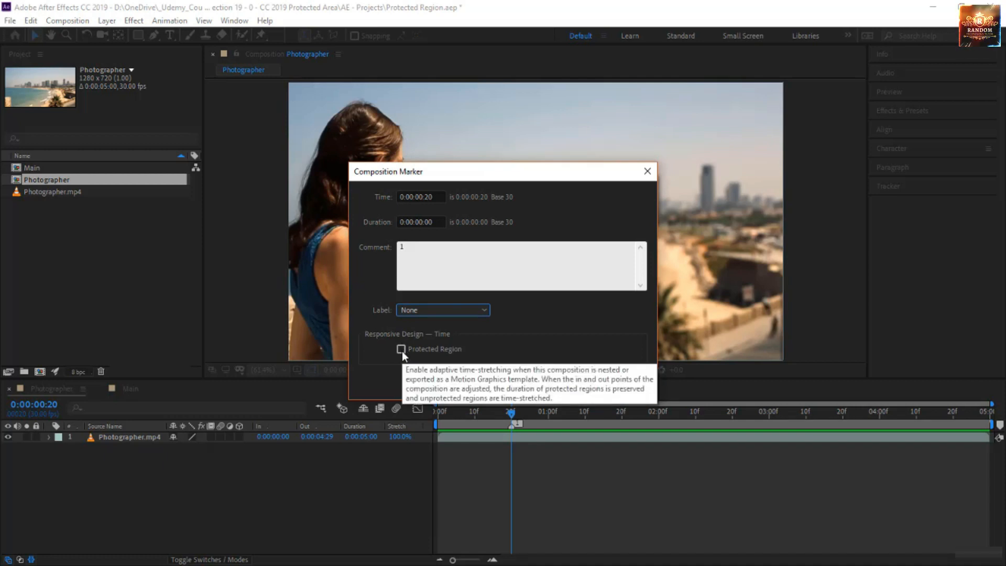
click(401, 350)
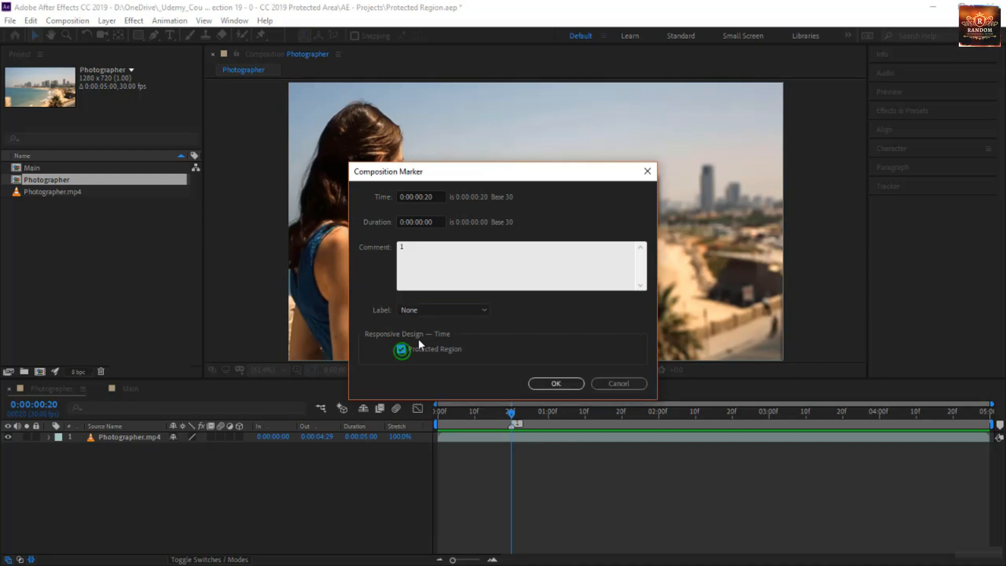
click(441, 223)
text(20)
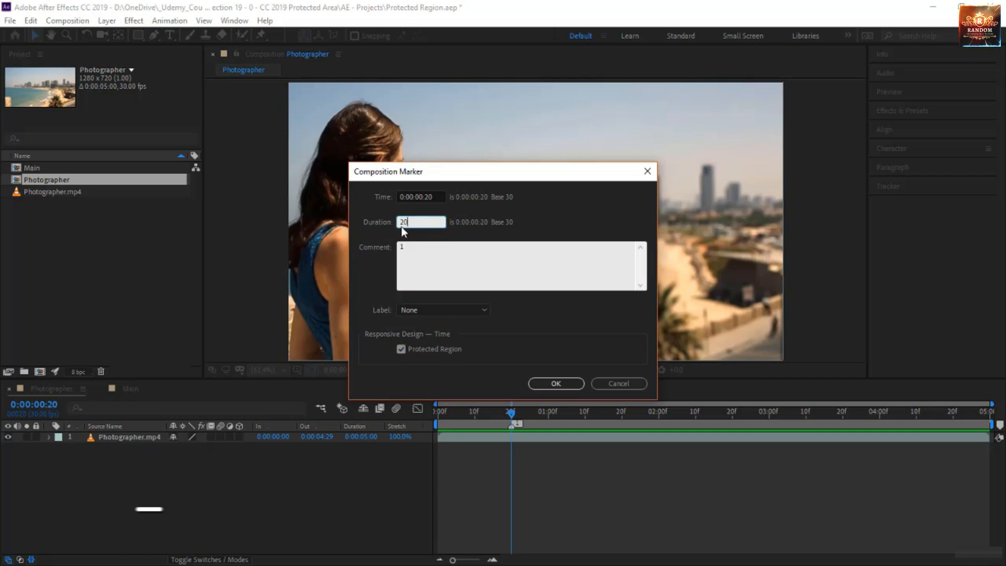
click(557, 383)
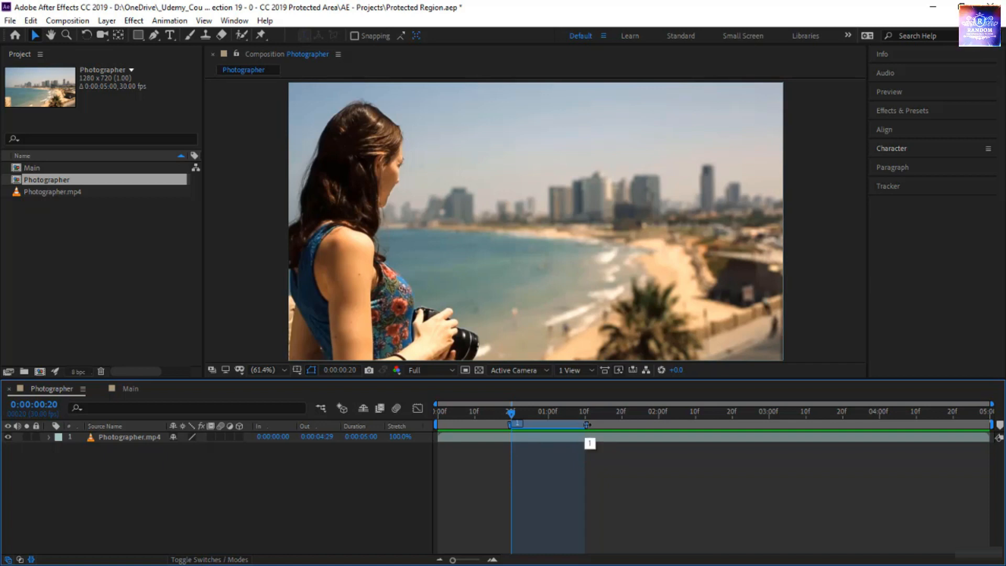
Step: Extend the end of the protected region to 0:00:02:00 and preview the footage inside it
drag(587, 424, 661, 433)
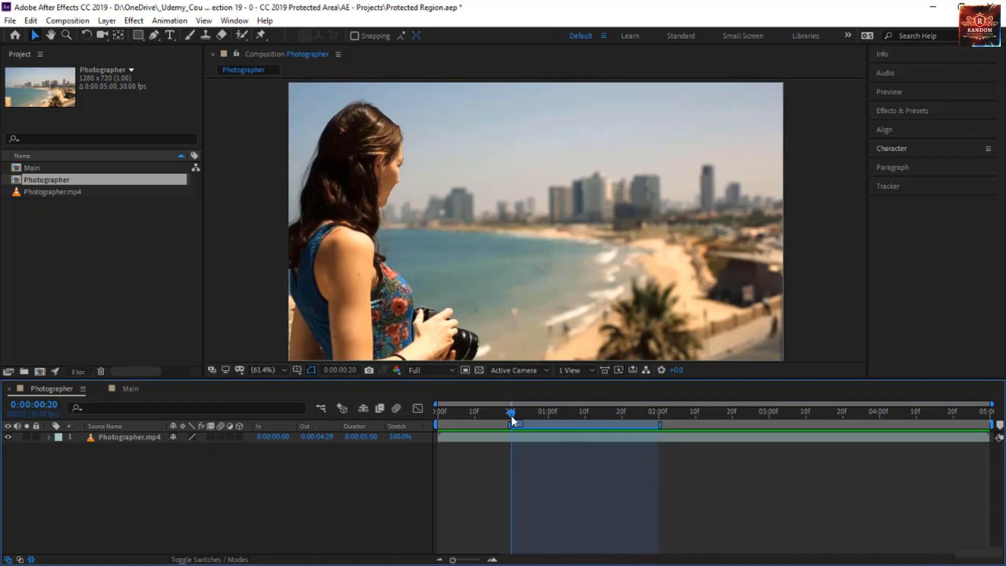
key(space)
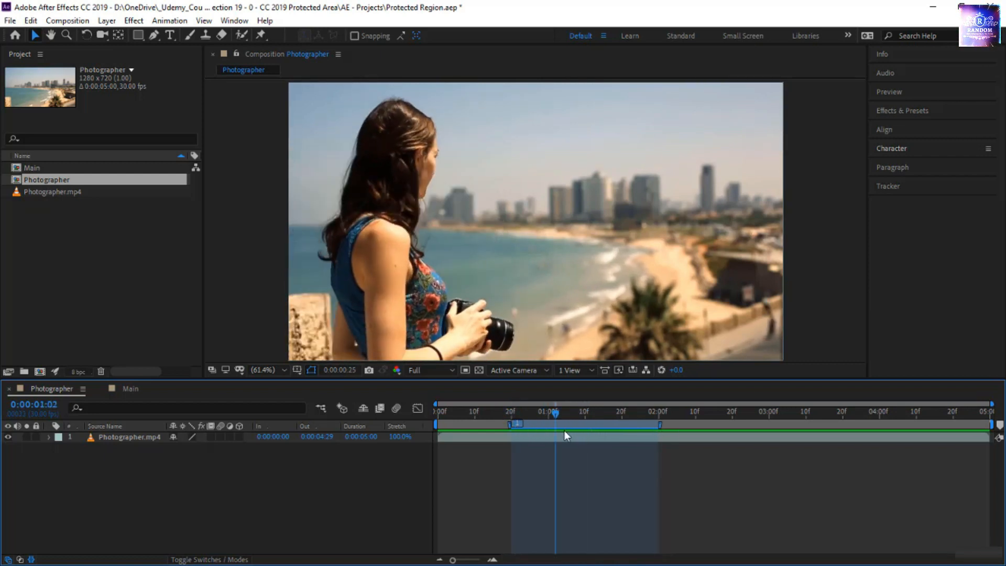
drag(565, 431, 567, 432)
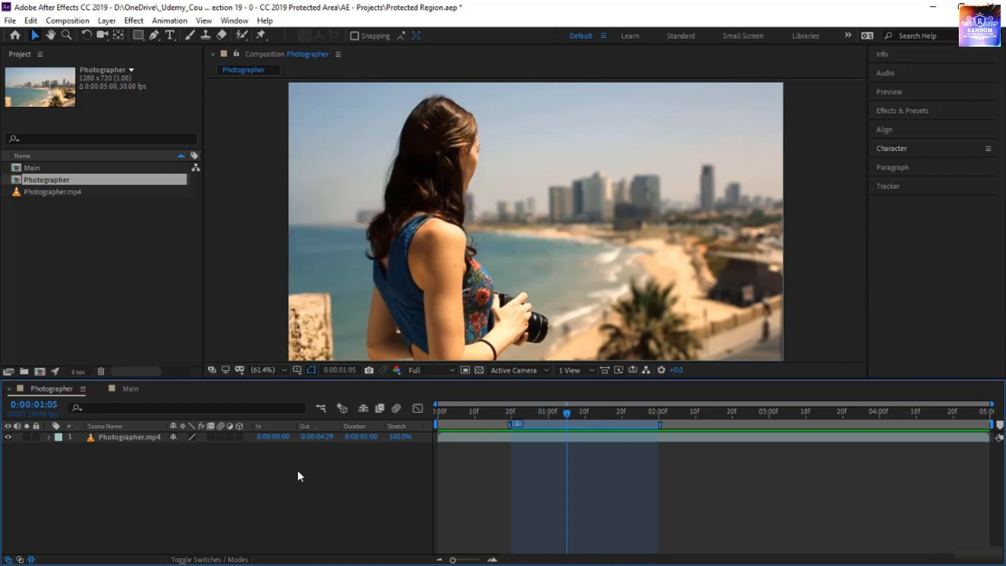
Step: Add the Photographer composition as a layer in Main and set its stretch factor to 50%
click(132, 389)
click(86, 182)
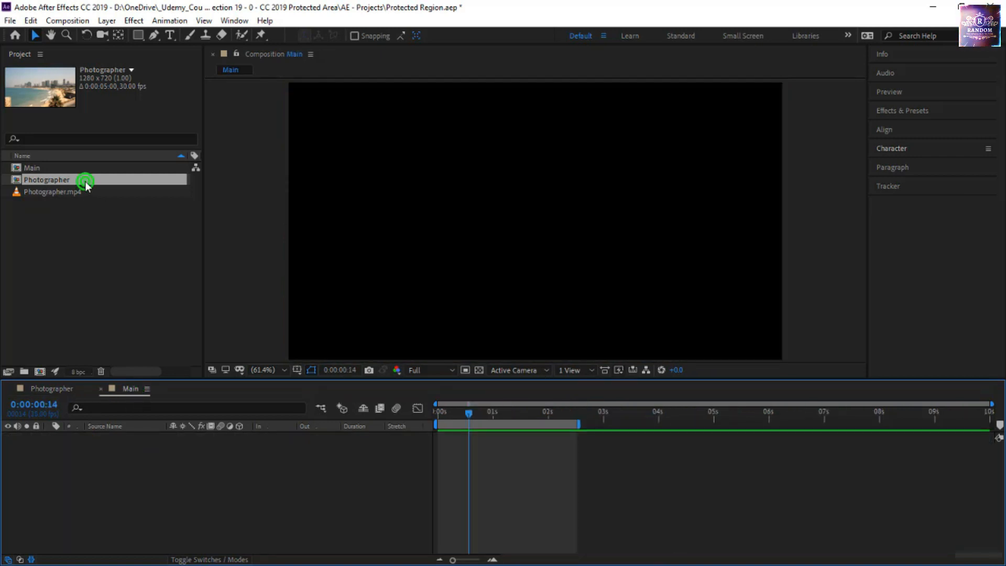
drag(85, 184, 117, 494)
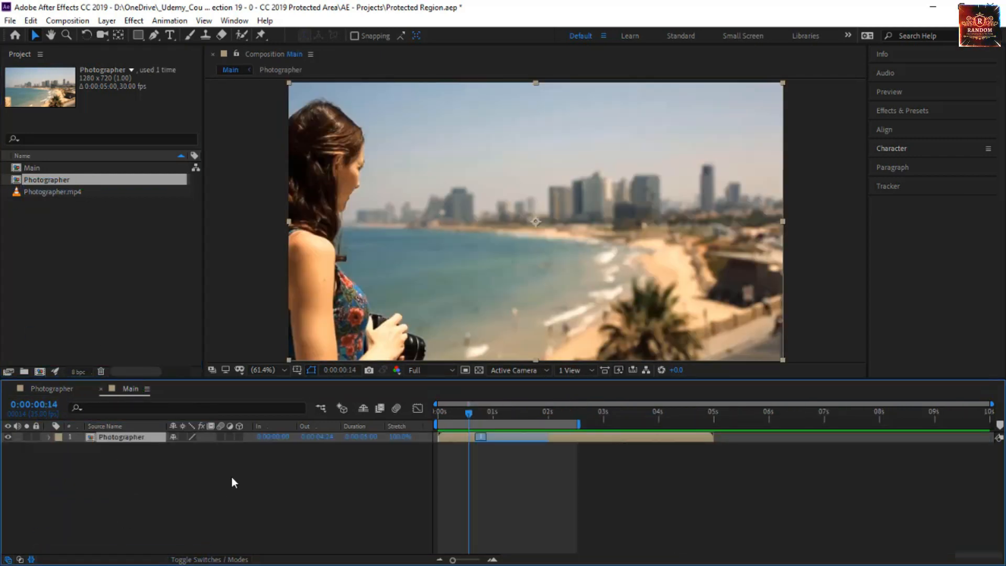
click(401, 438)
text(50)
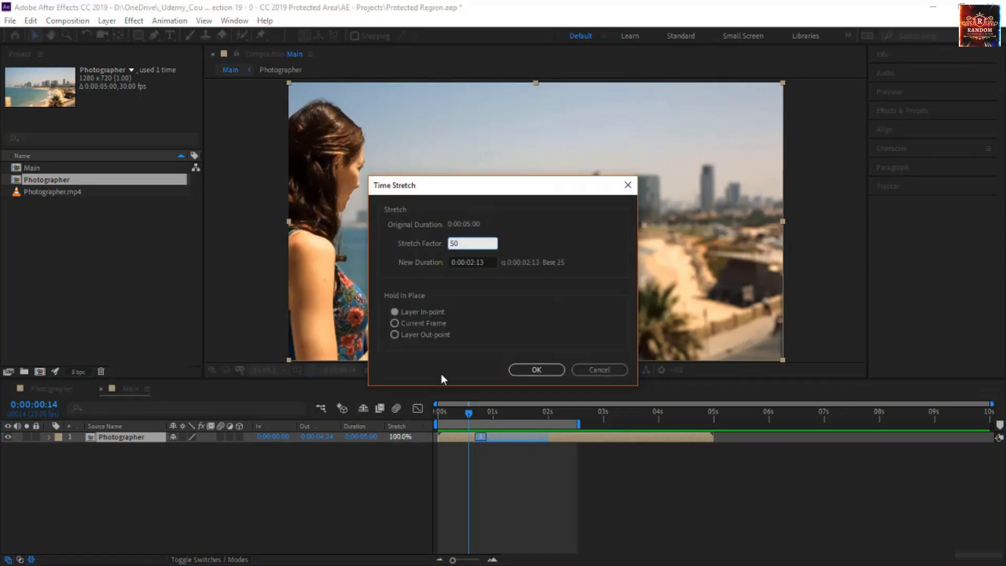
click(536, 370)
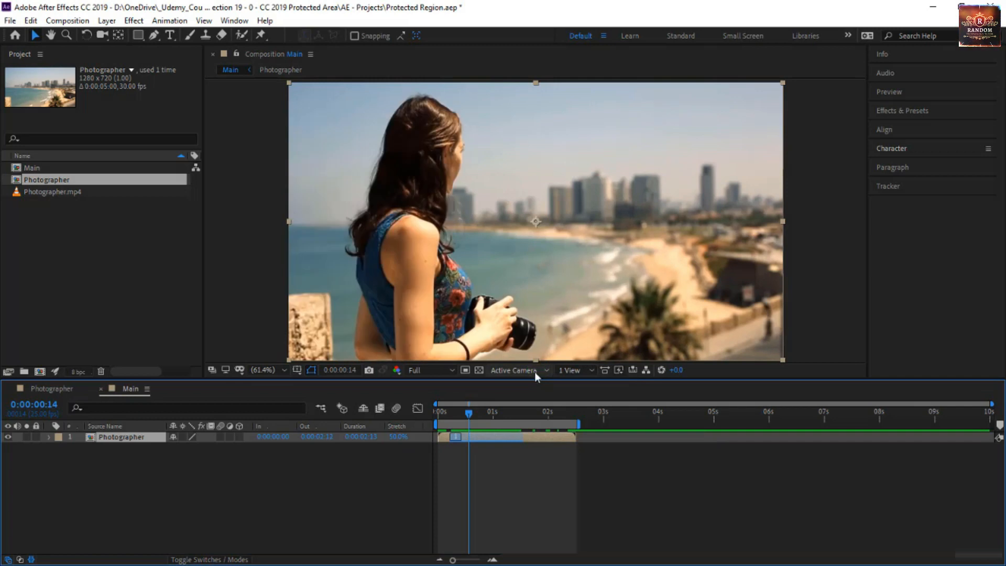
Step: Preview the stretched Photographer layer with its protected region in Main
click(452, 414)
key(space)
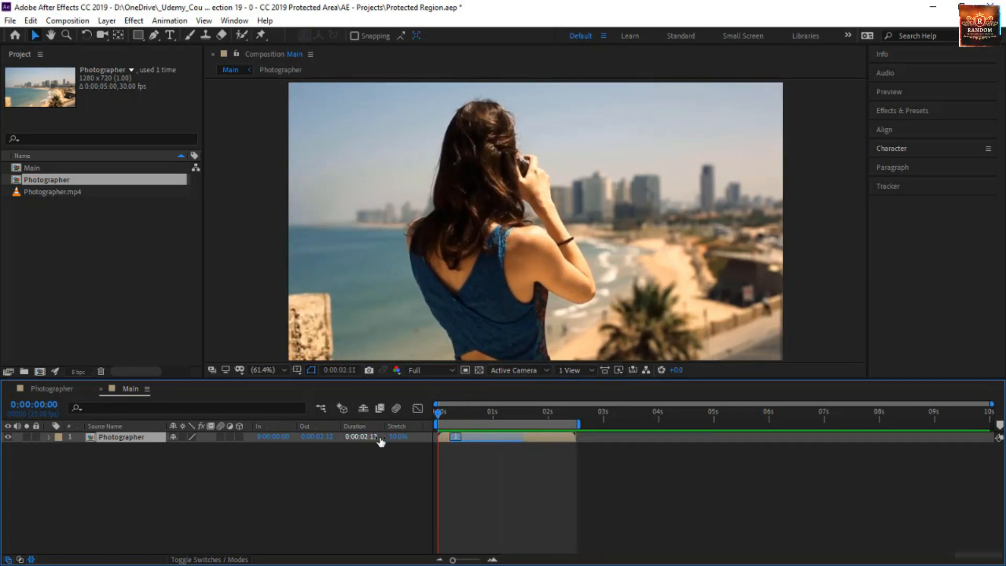
key(space)
Step: Delete the protected region marker from the Photographer composition
click(52, 388)
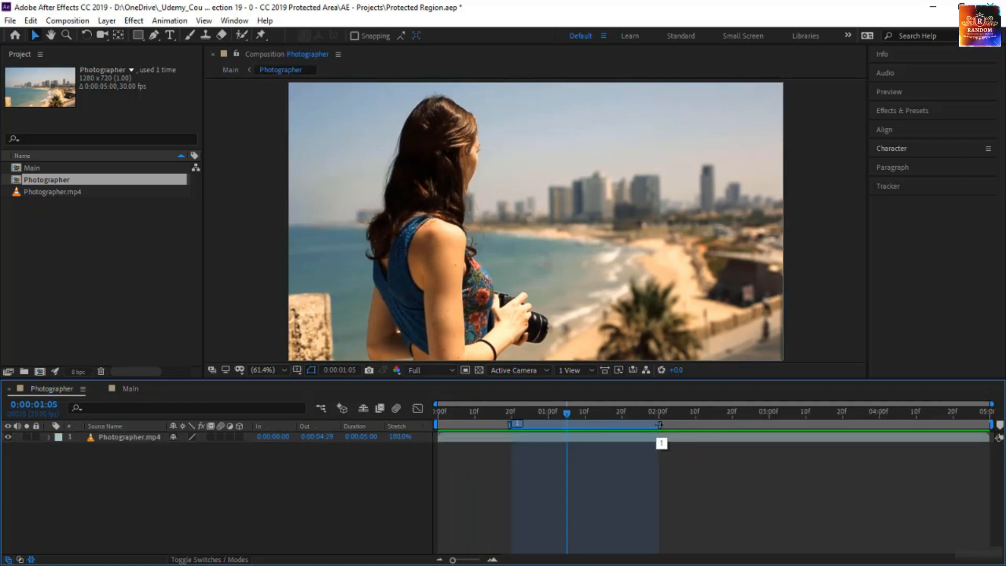
right_click(659, 424)
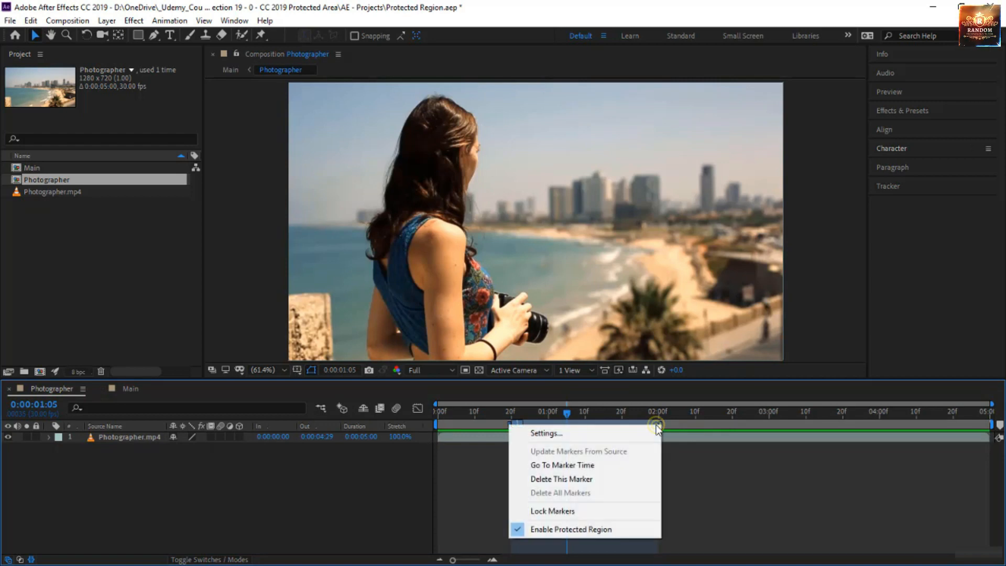
click(606, 480)
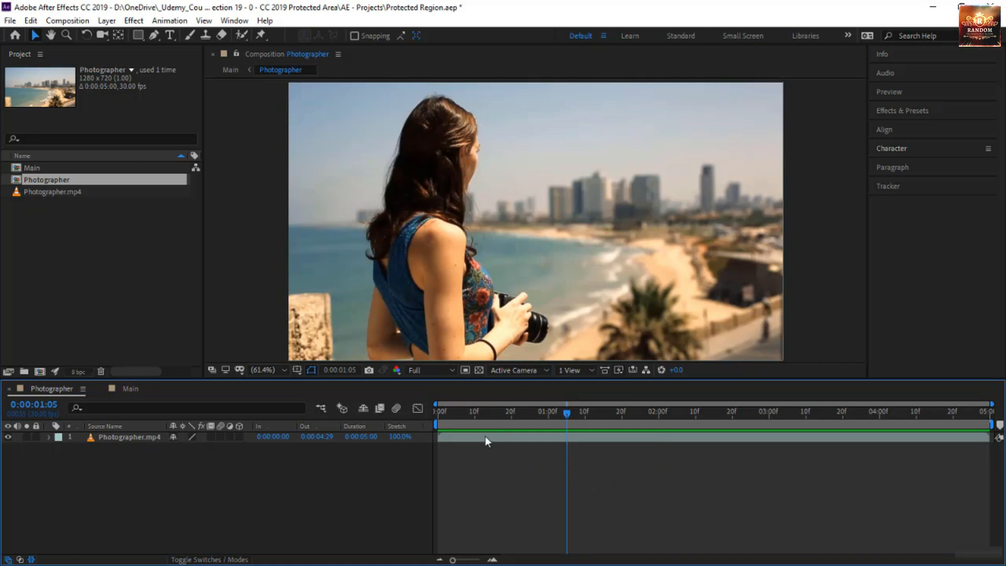
Step: Replace the Photographer layer in Main with a fresh copy of the Photographer composition
click(130, 389)
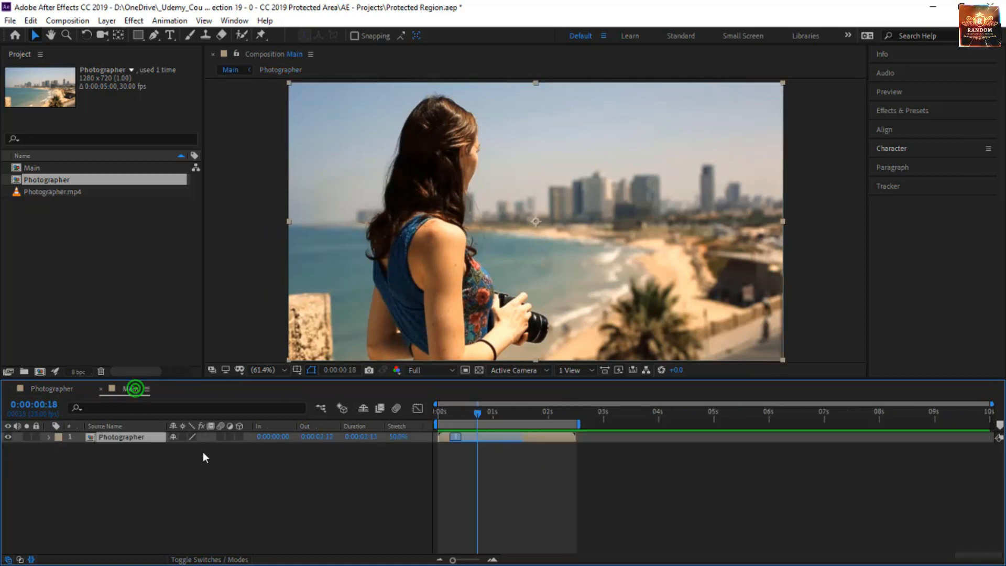
click(130, 462)
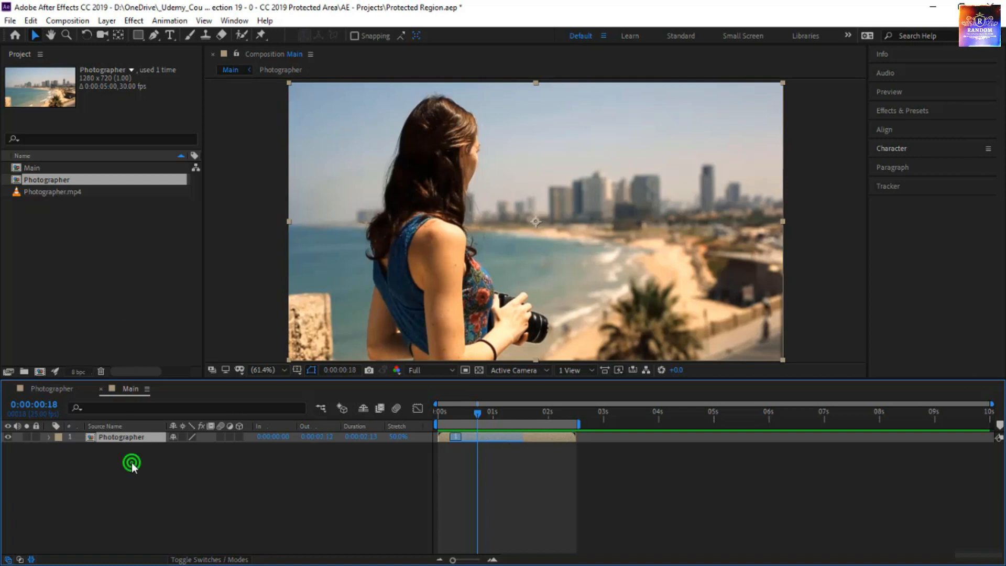
click(129, 438)
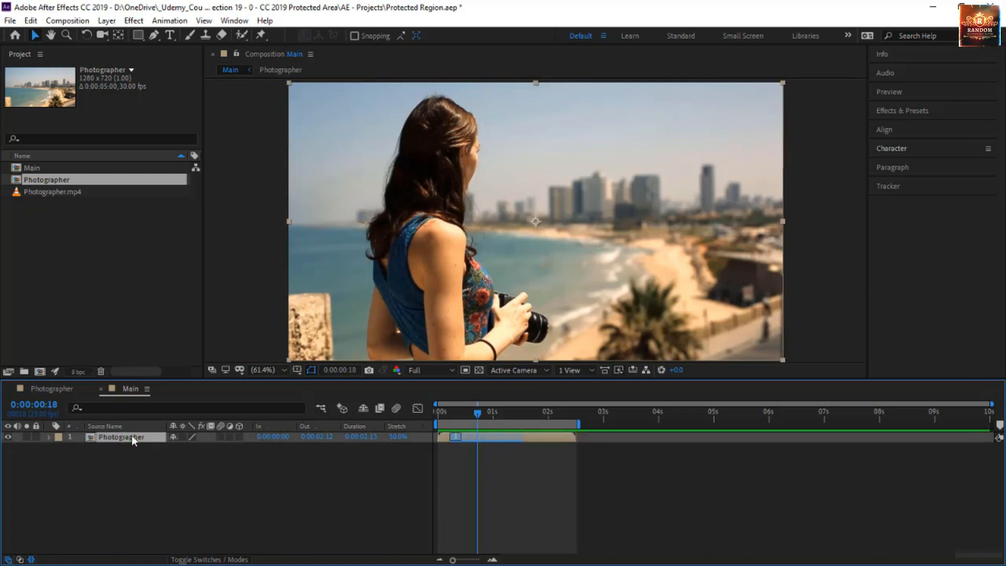
key(Delete)
drag(118, 181, 162, 462)
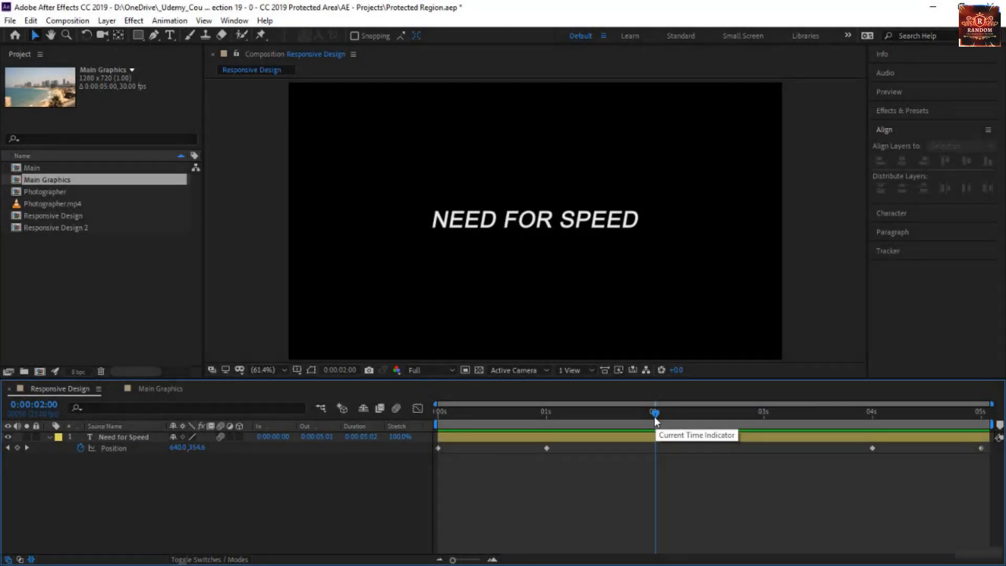
Step: Preview the Need for Speed text animation in Responsive Design from the start, check the one-second keyframe, and move to 0:00:02:00
key(Home)
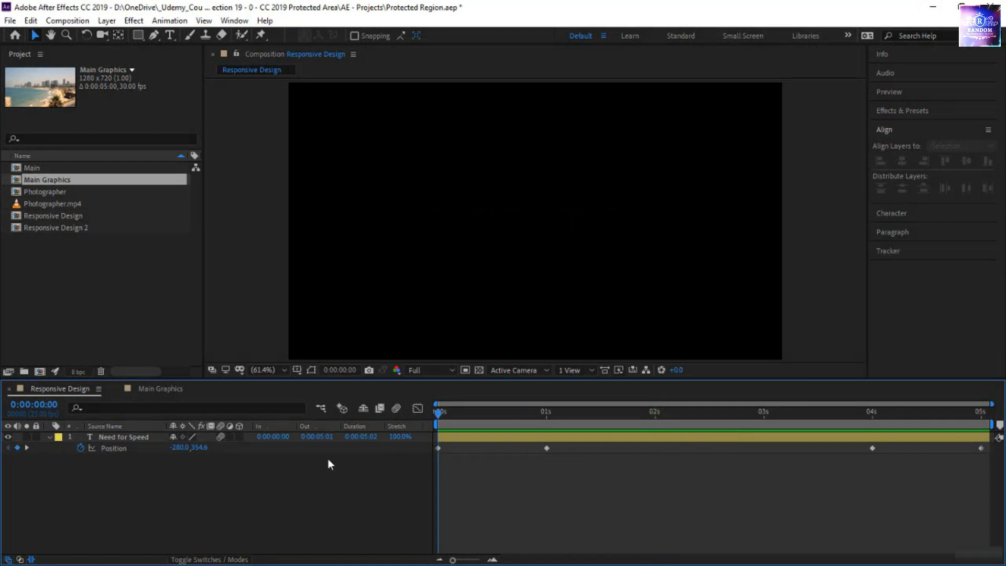
key(space)
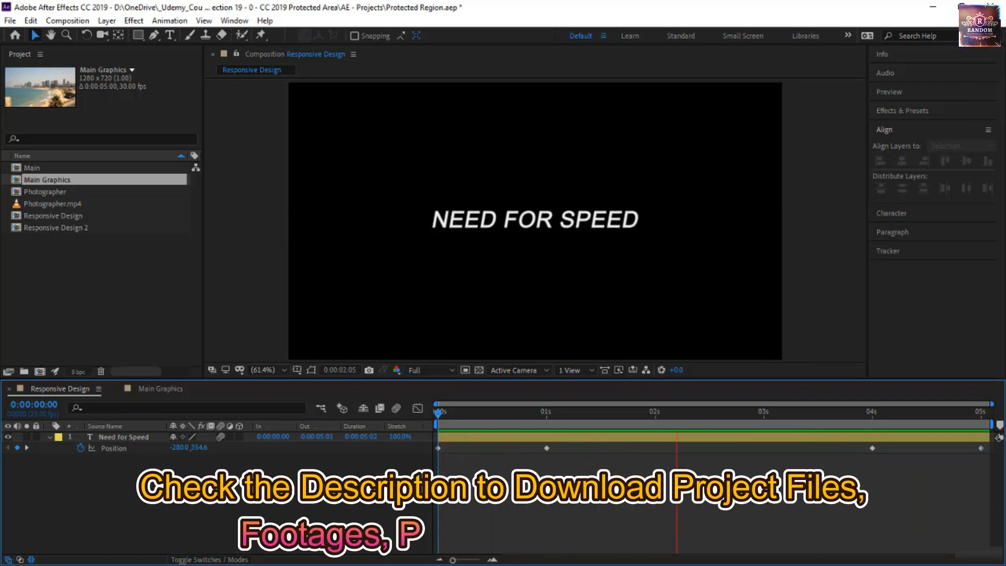
drag(533, 422, 548, 457)
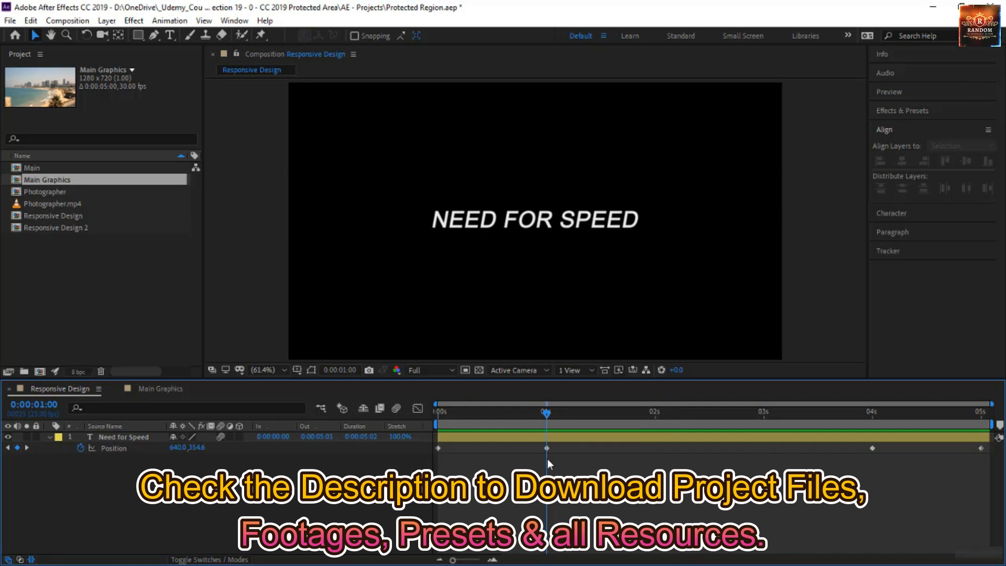
drag(547, 458, 346, 539)
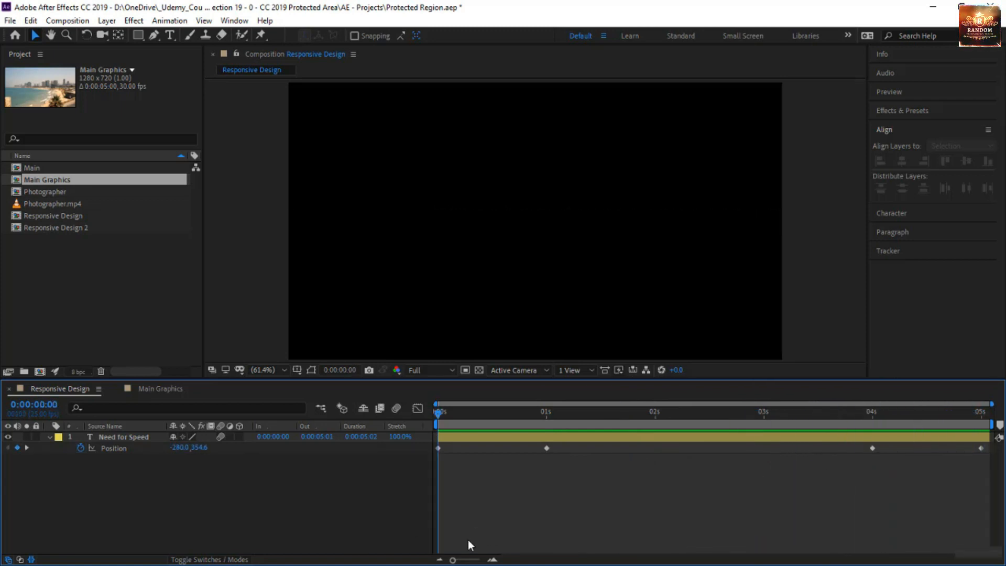
key(space)
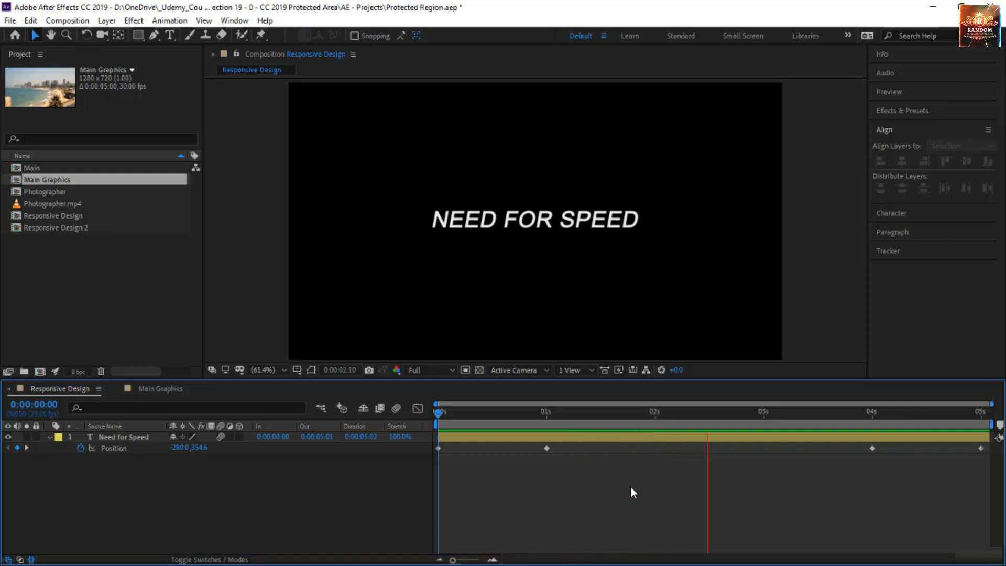
key(space)
click(654, 414)
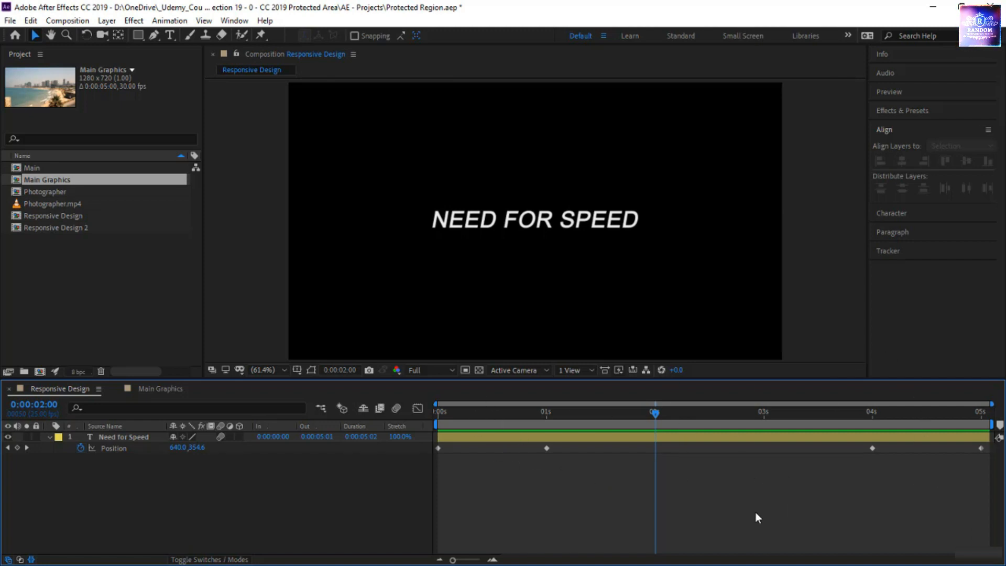
Step: Review the title's hold in Responsive Design and add a composition marker at the Position keyframe at 0:00:01:00
drag(657, 414, 717, 415)
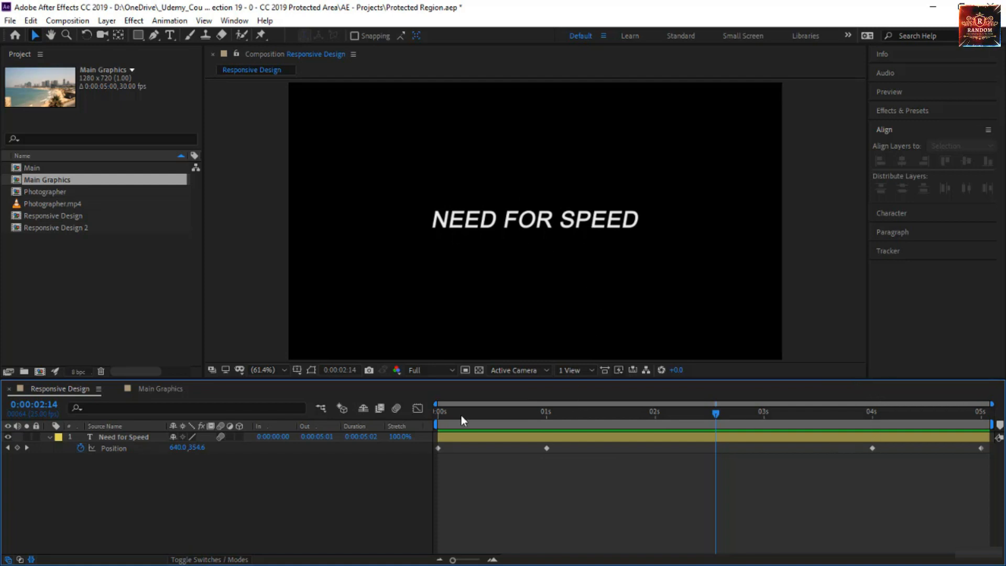
drag(447, 412, 795, 457)
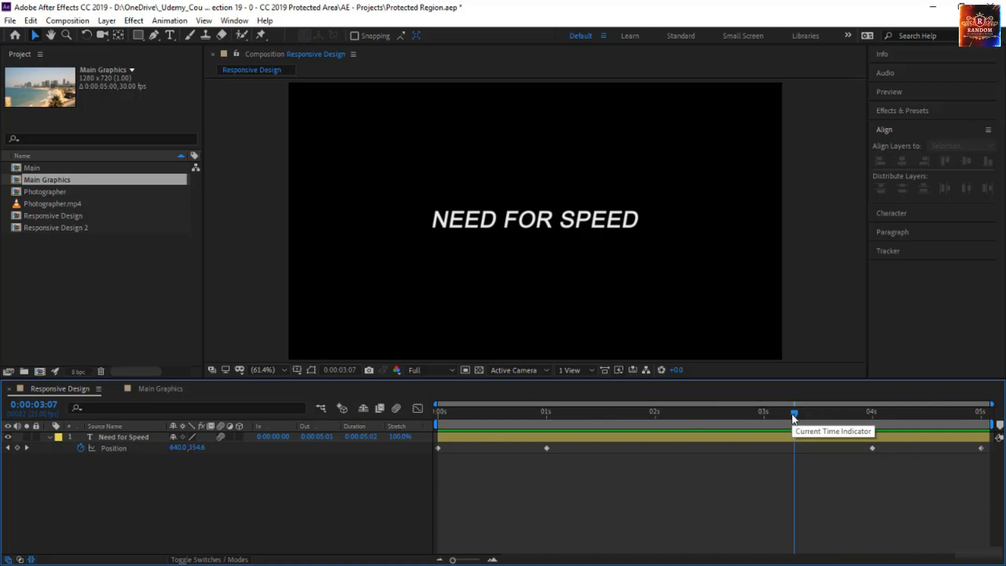
key(j)
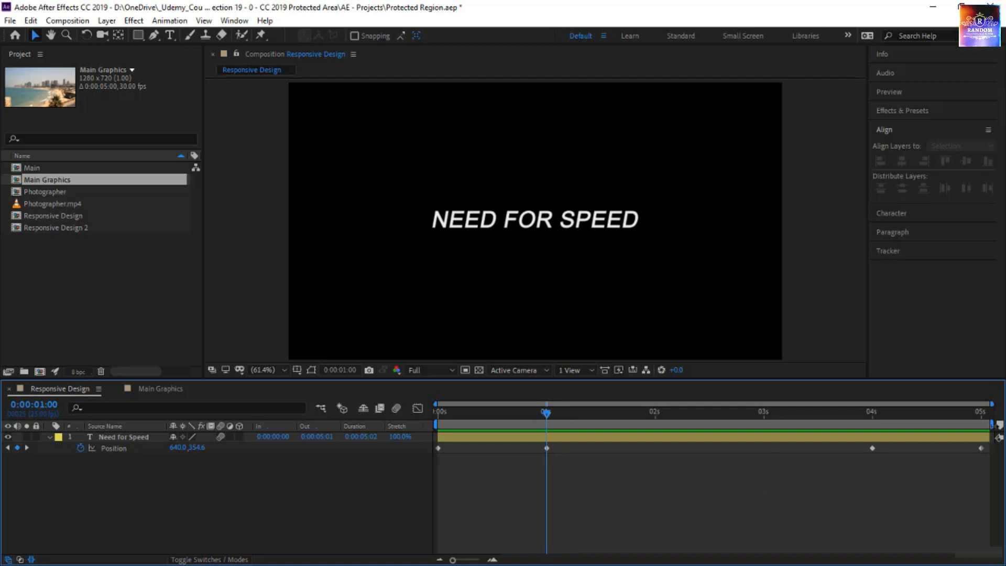
click(1000, 427)
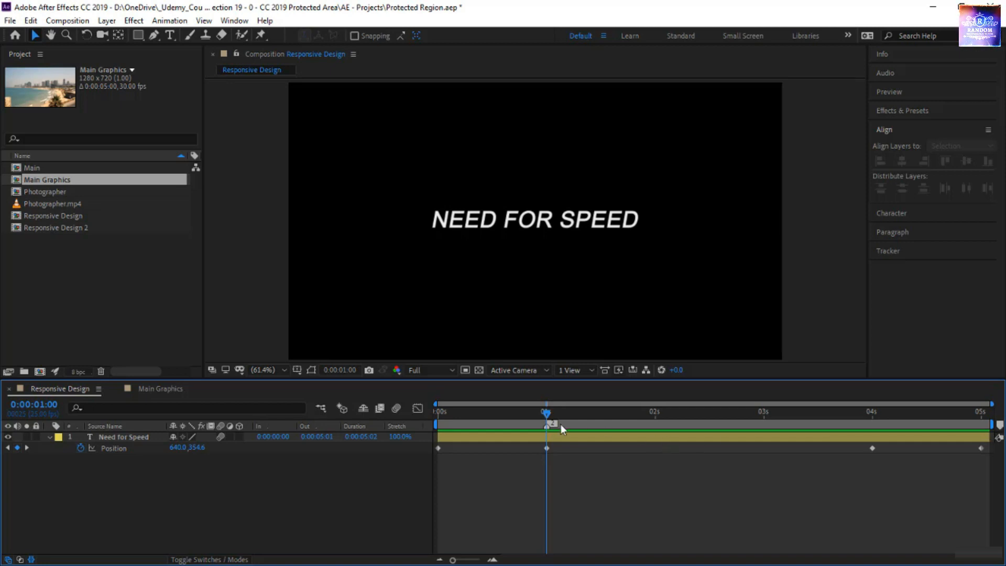
Step: Make the one-second composition marker a protected region with a duration of 0:00:00:20 and a Yellow label
double_click(545, 428)
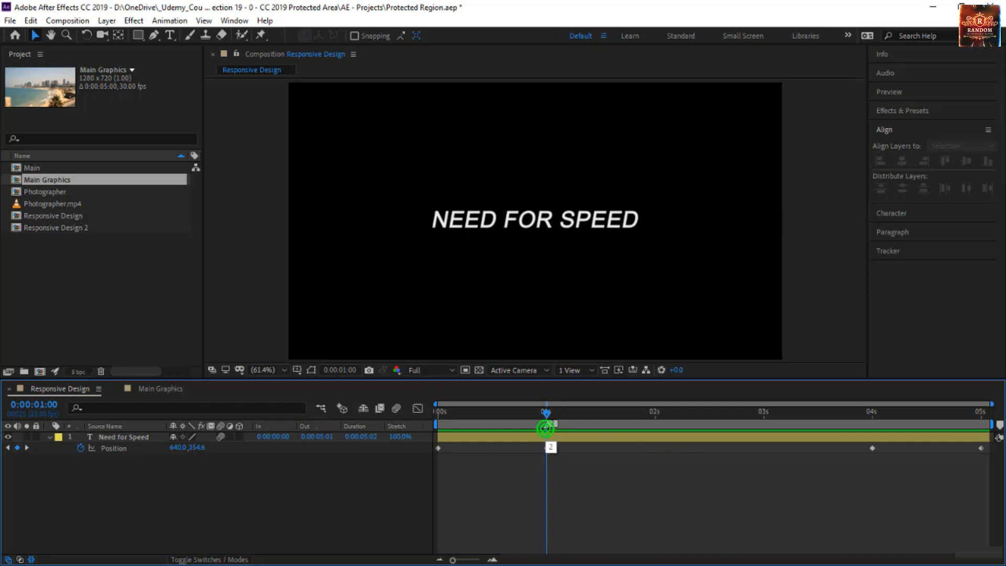
drag(437, 225, 384, 221)
text(20)
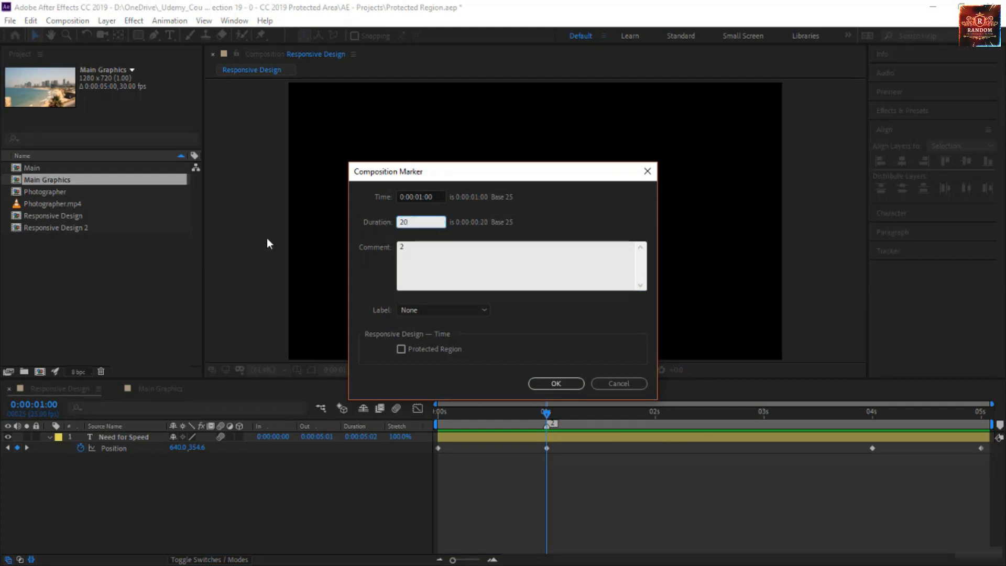
click(422, 308)
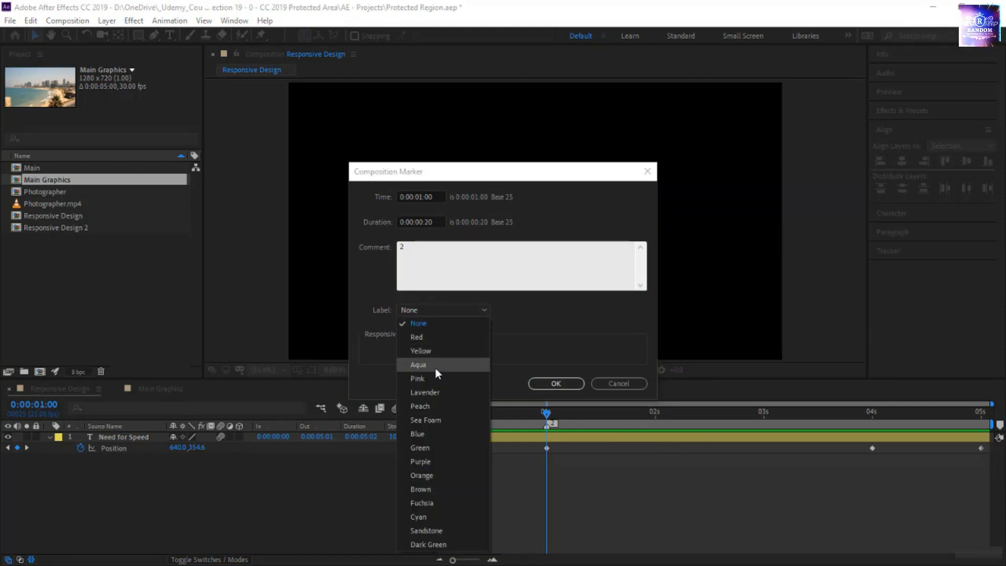
click(421, 351)
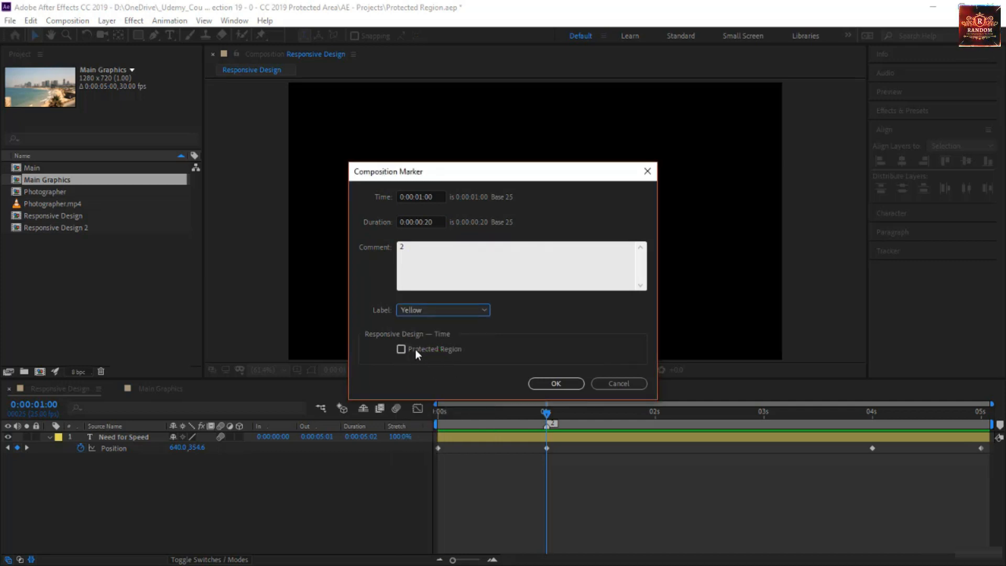
click(401, 350)
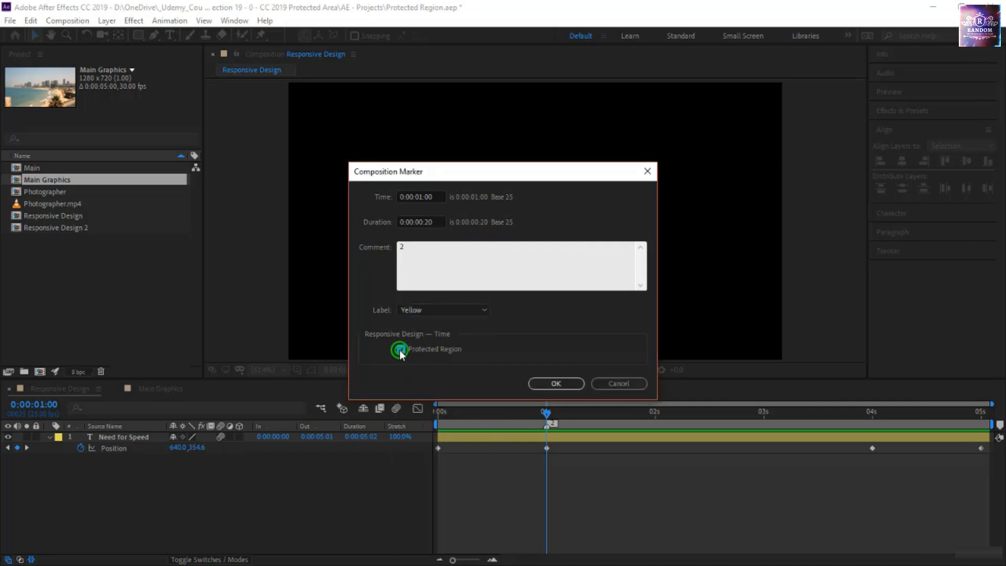
click(546, 381)
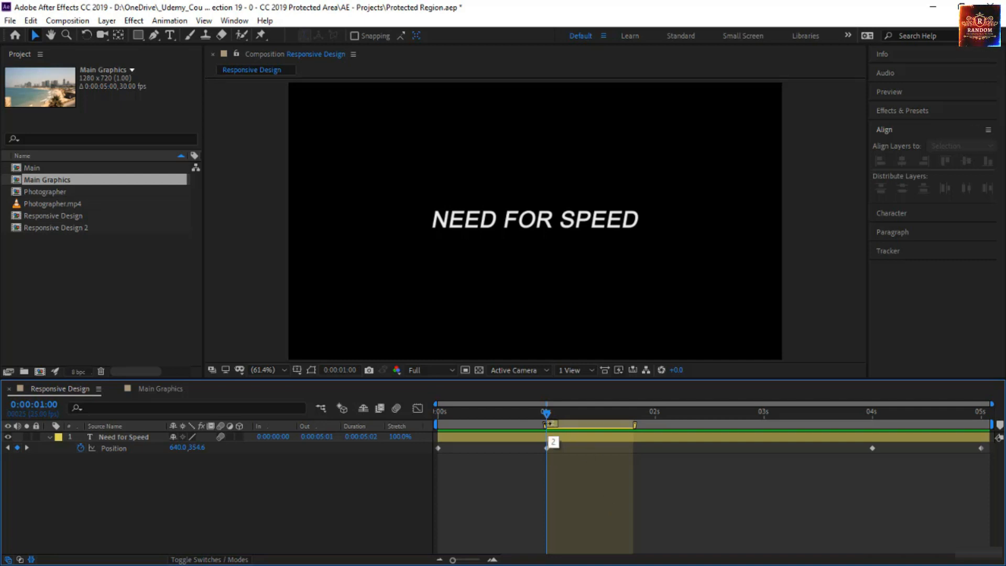
Step: Extend the yellow protected region in Responsive Design so it ends at the Position keyframe at 0:00:04:00
mouse_move(548, 444)
mouse_down()
mouse_move(509, 445)
mouse_move(614, 440)
mouse_move(616, 431)
mouse_move(493, 431)
mouse_move(643, 432)
mouse_move(550, 435)
mouse_up()
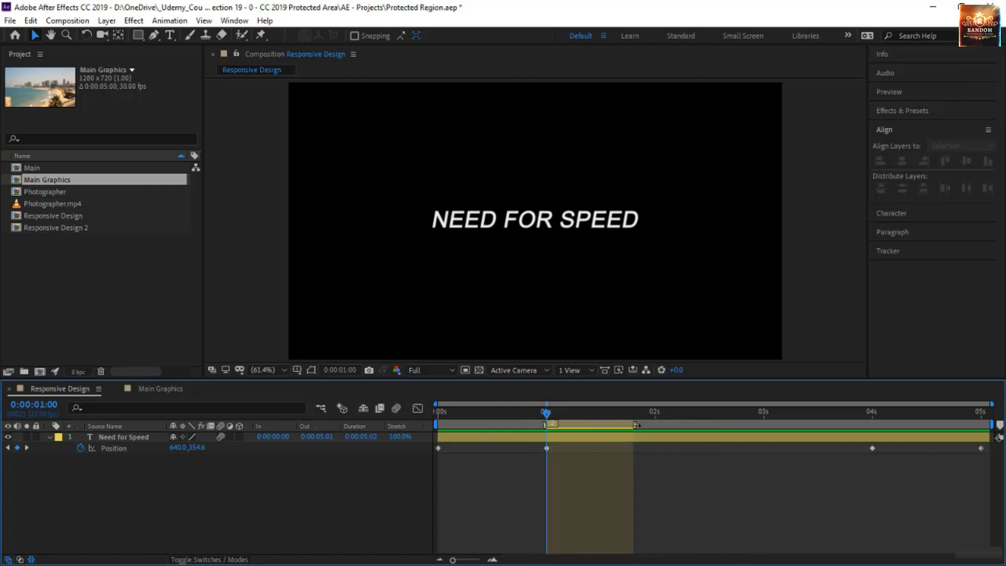
drag(634, 425, 642, 450)
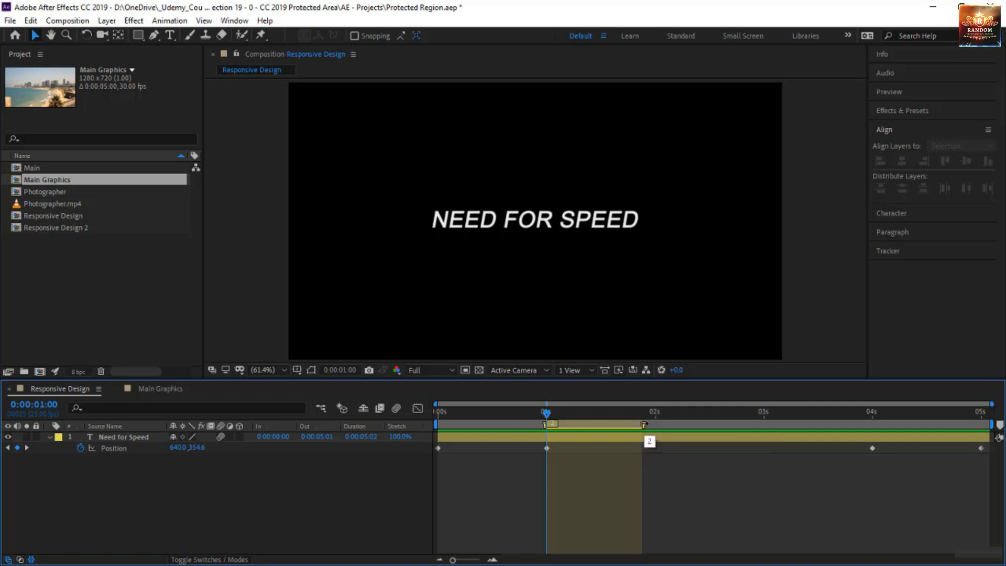
drag(645, 424, 771, 441)
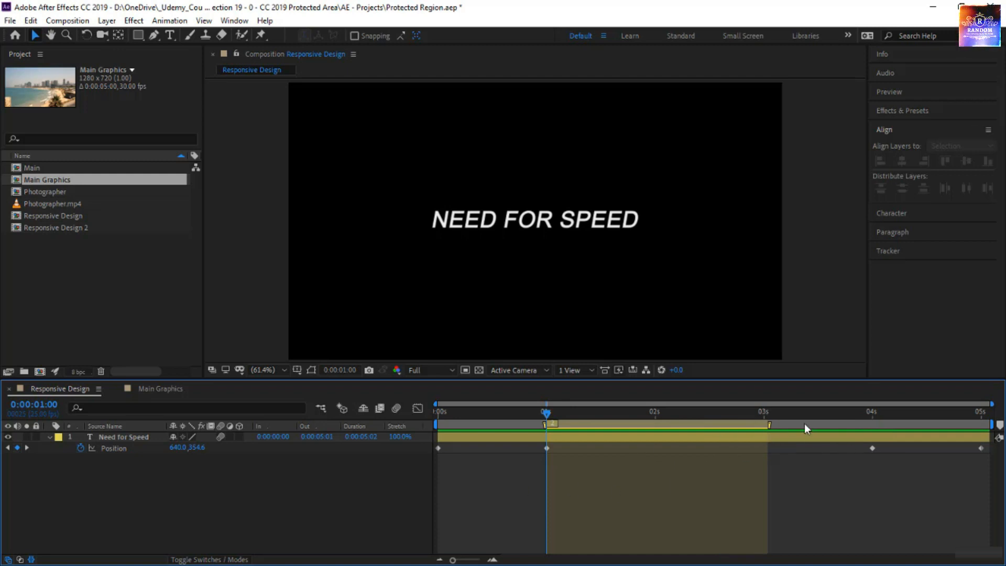
key(k)
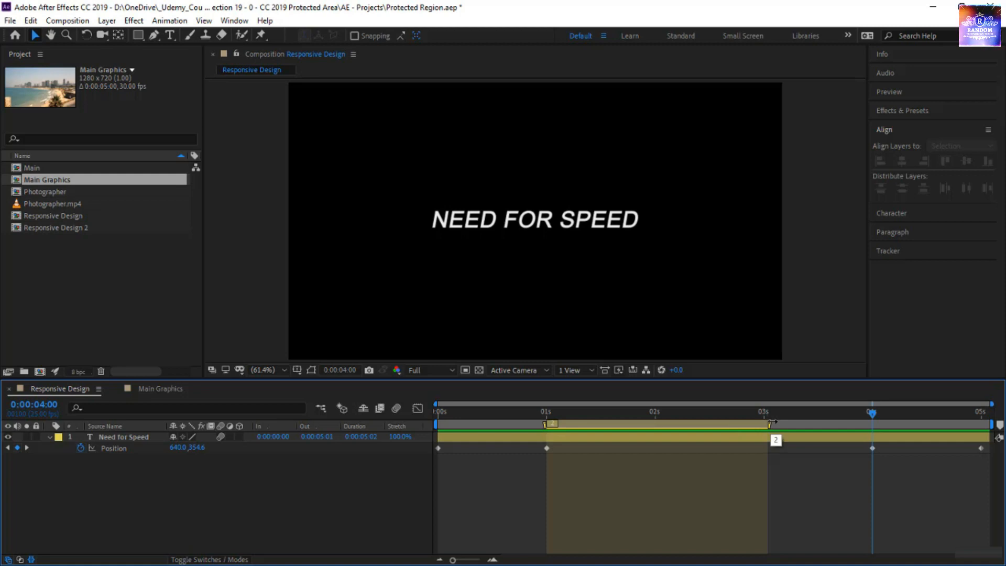
drag(770, 422, 869, 436)
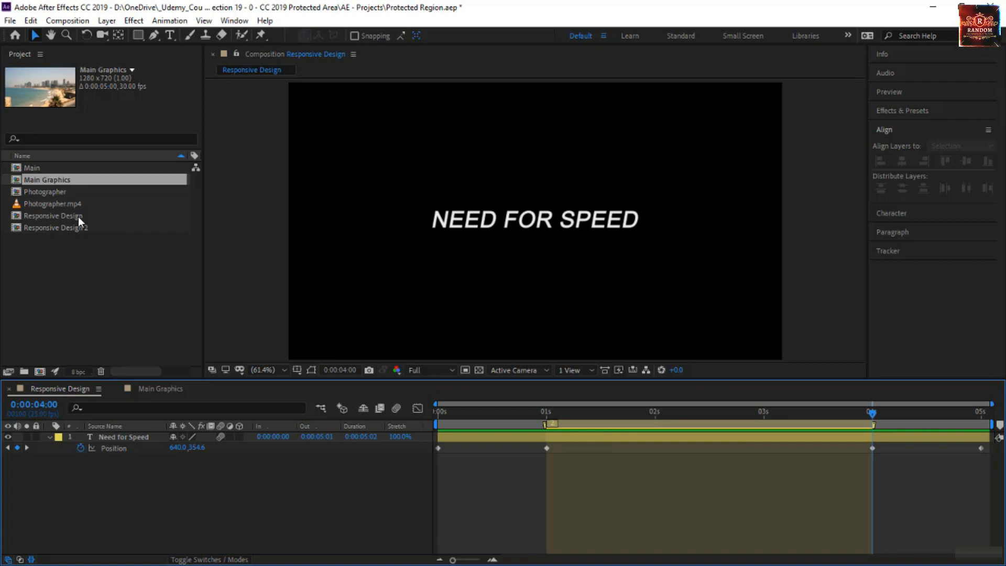
Step: Add the Responsive Design composition above Photographer.mp4 in Main Graphics and preview the title over the footage
double_click(75, 183)
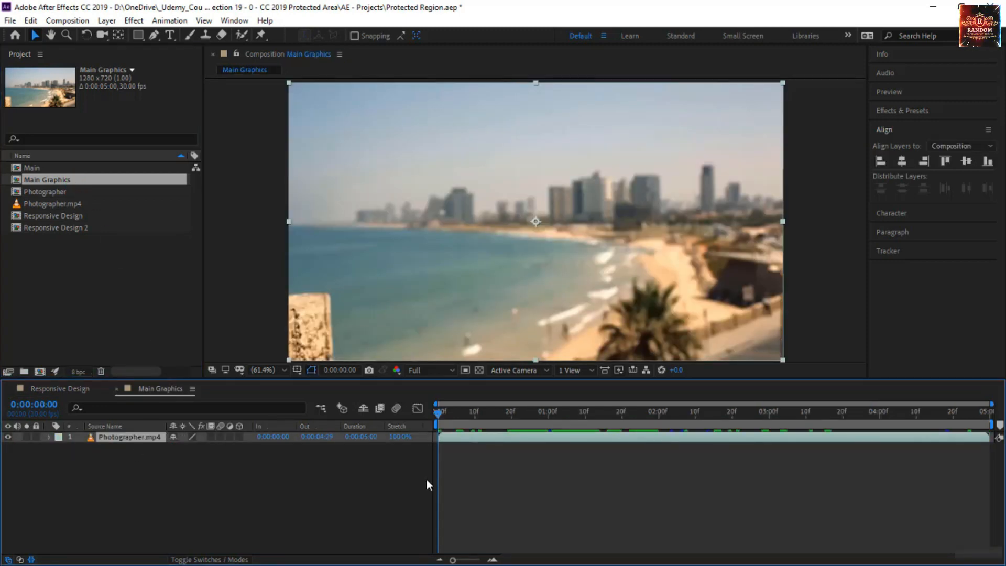
click(79, 216)
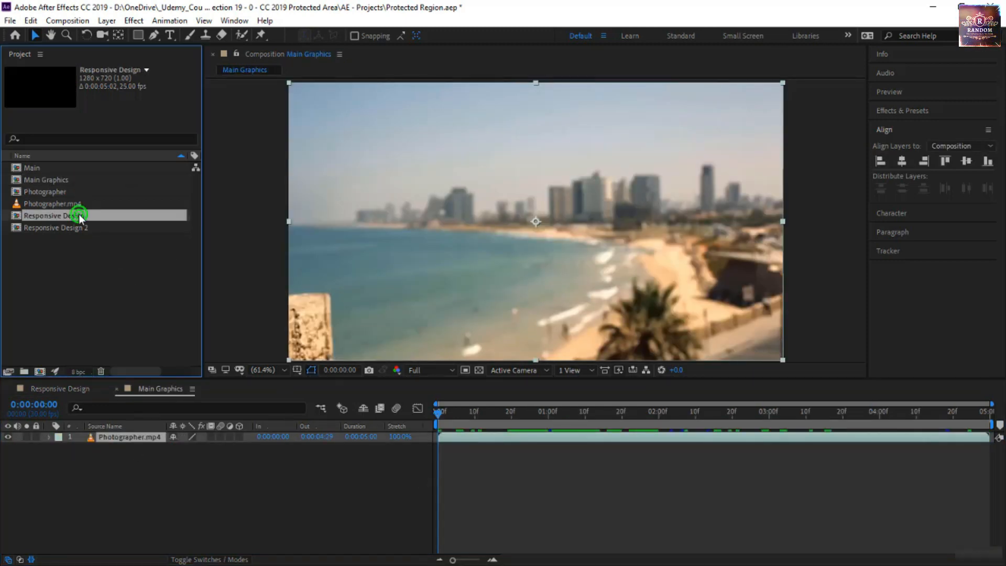
drag(79, 215, 113, 438)
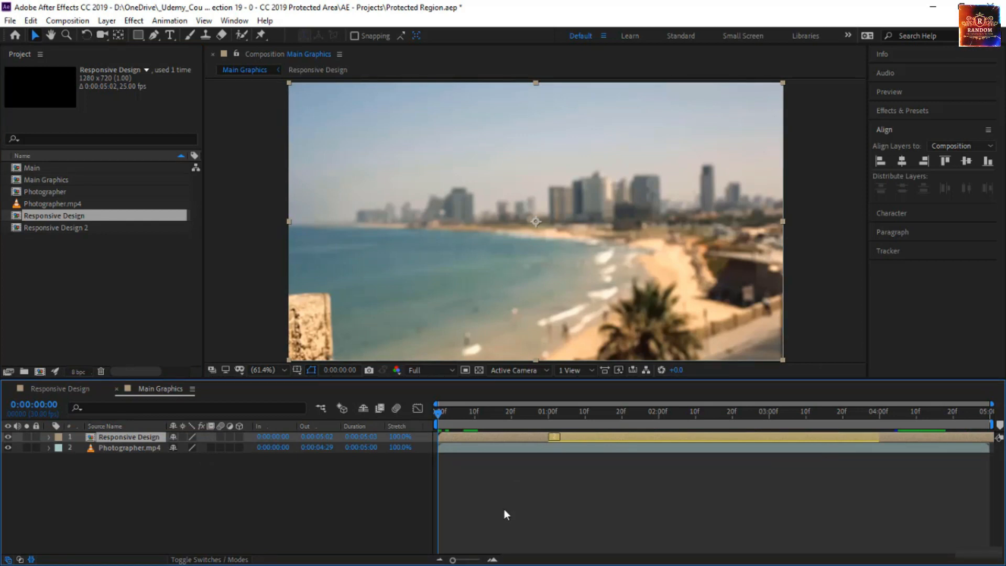
key(space)
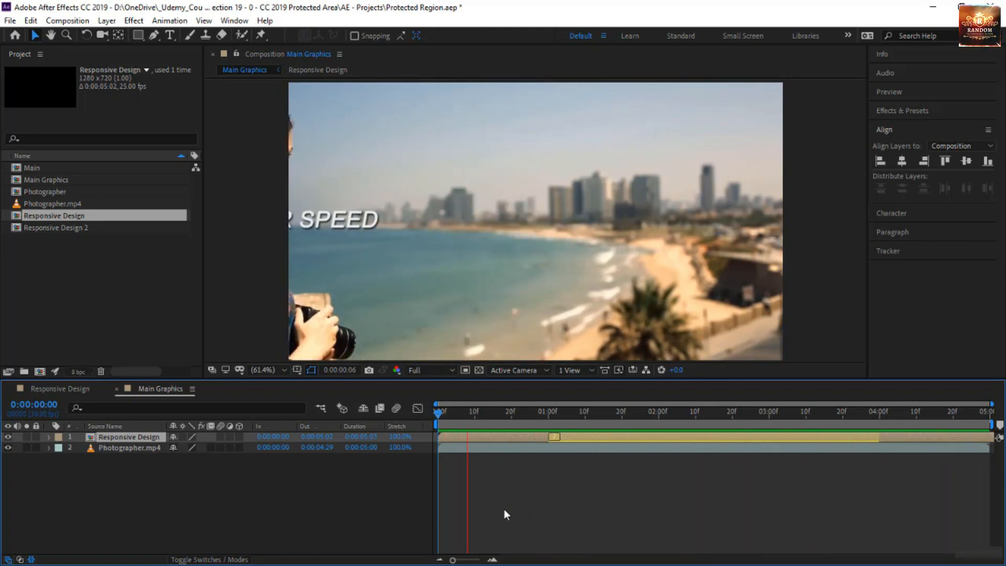
click(546, 437)
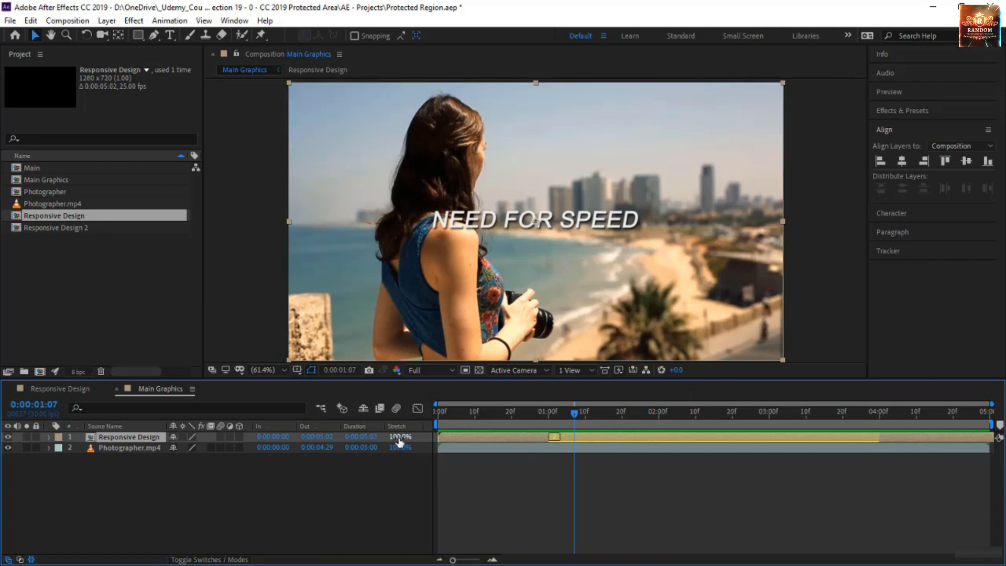
Step: Set the Responsive Design layer's stretch to 76% and move it to start at 0:00:00:19, previewing Main Graphics from the beginning
drag(398, 443, 386, 443)
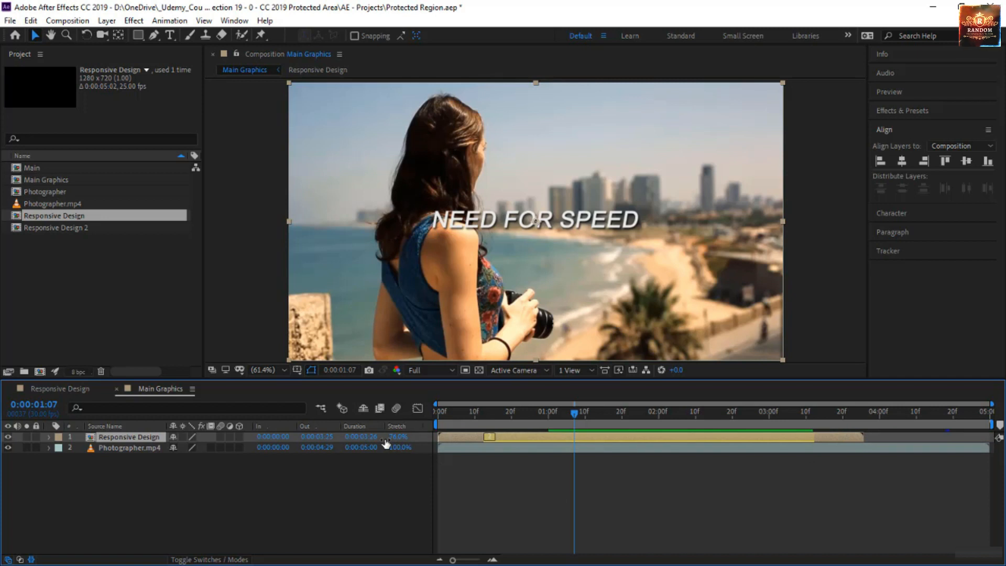
click(538, 438)
drag(554, 442, 608, 446)
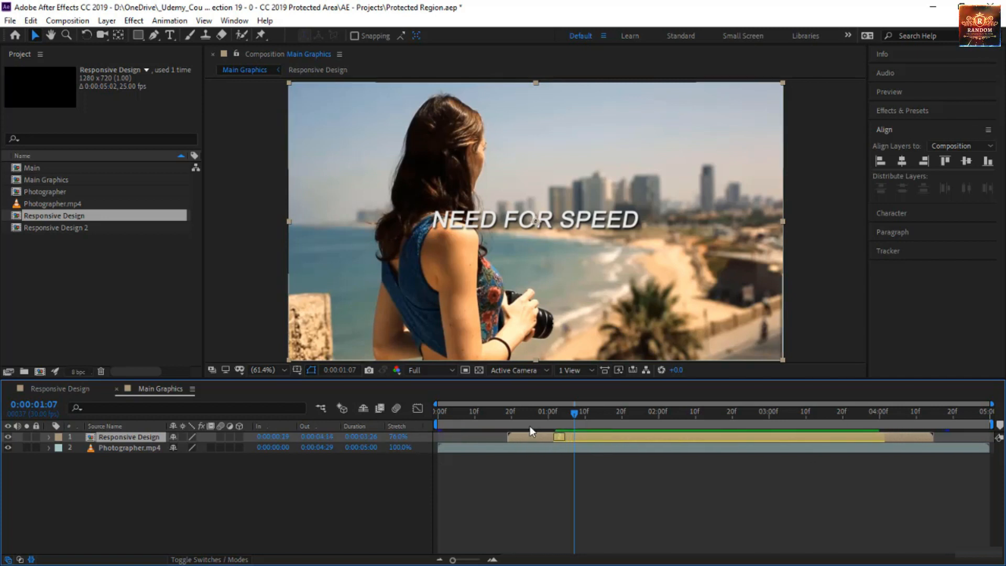
drag(505, 410, 398, 423)
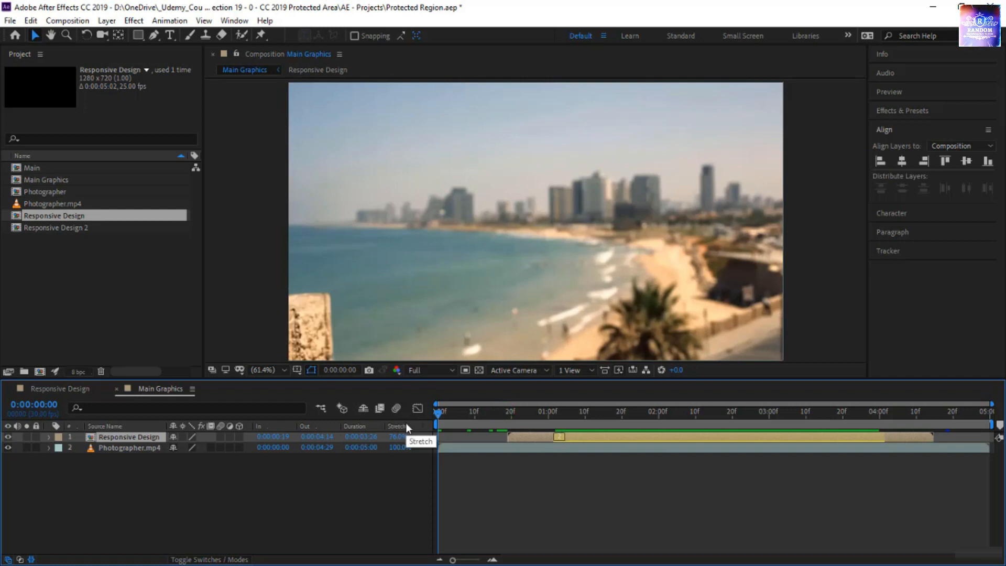
key(space)
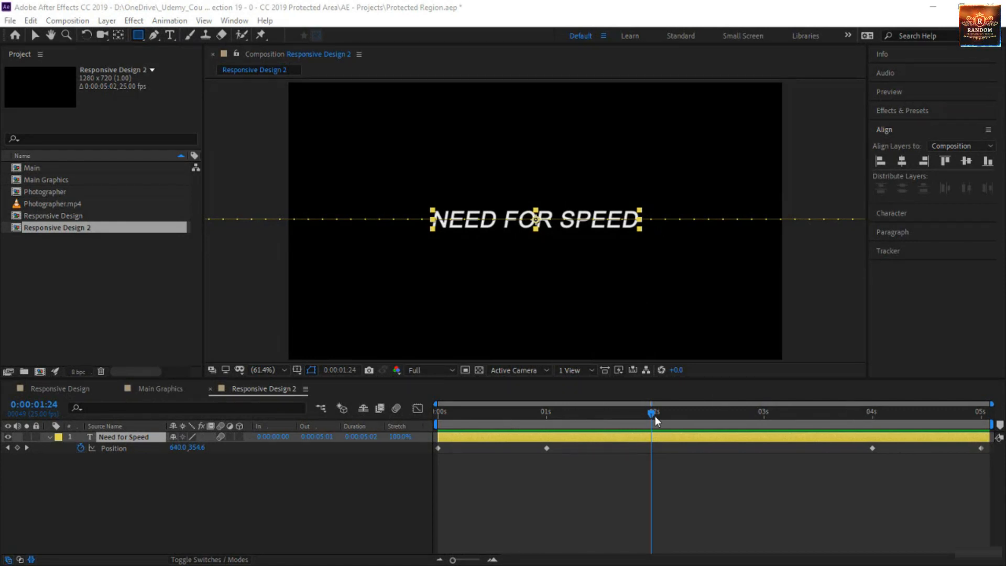
Step: Preview the Need for Speed animation in Responsive Design 2 from the start and scrub its entrance to 0:00:00:10
drag(655, 416, 422, 442)
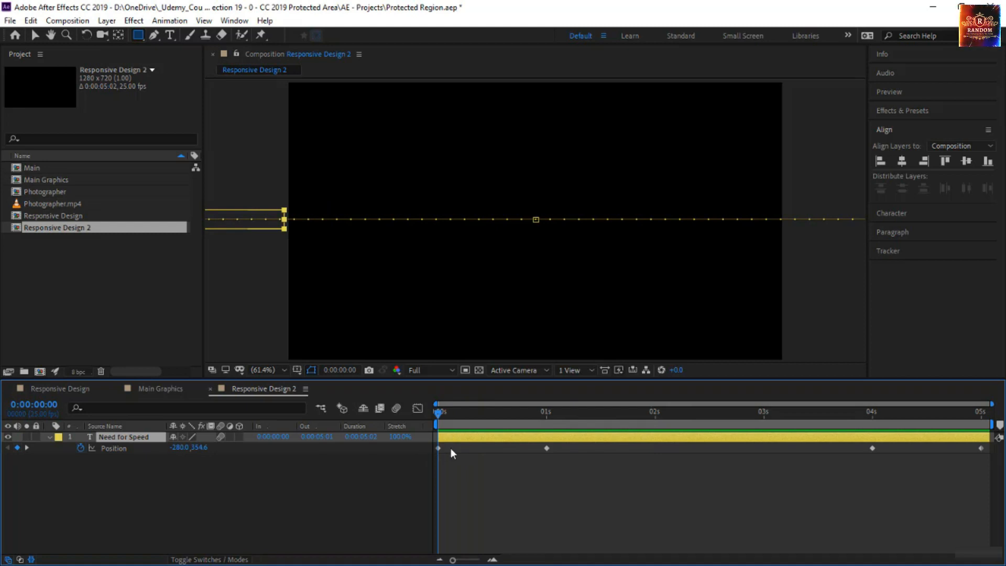
key(space)
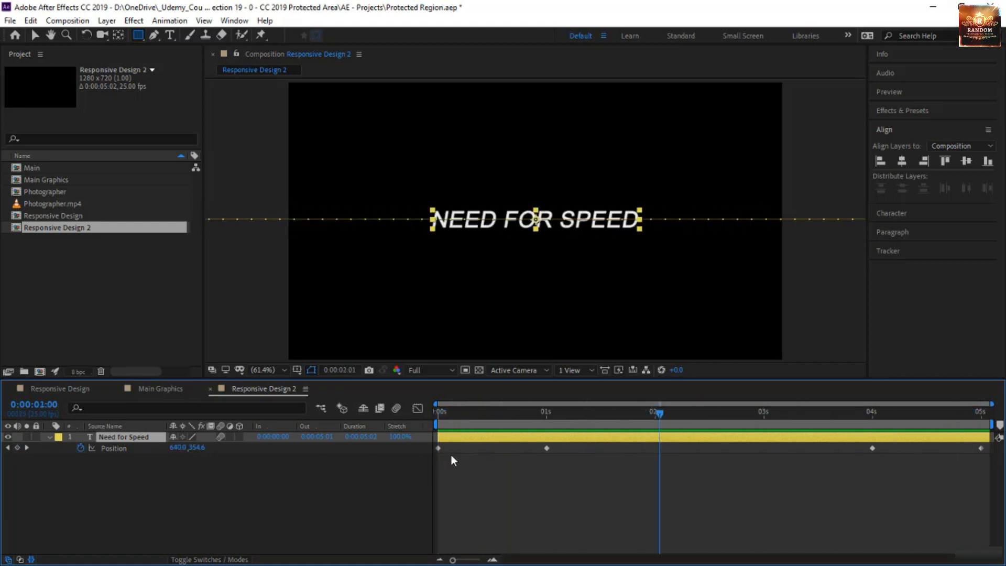
key(space)
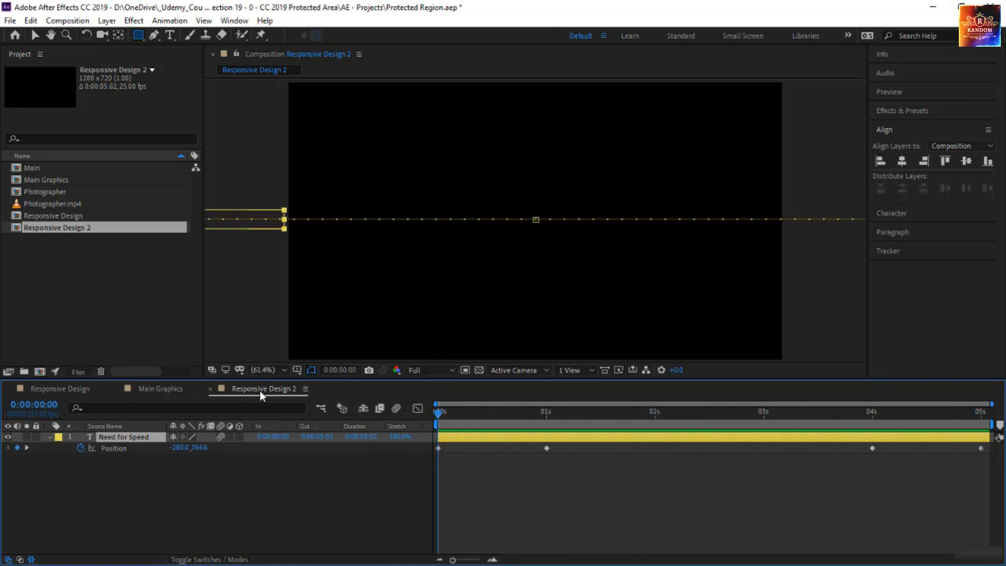
drag(437, 416, 630, 491)
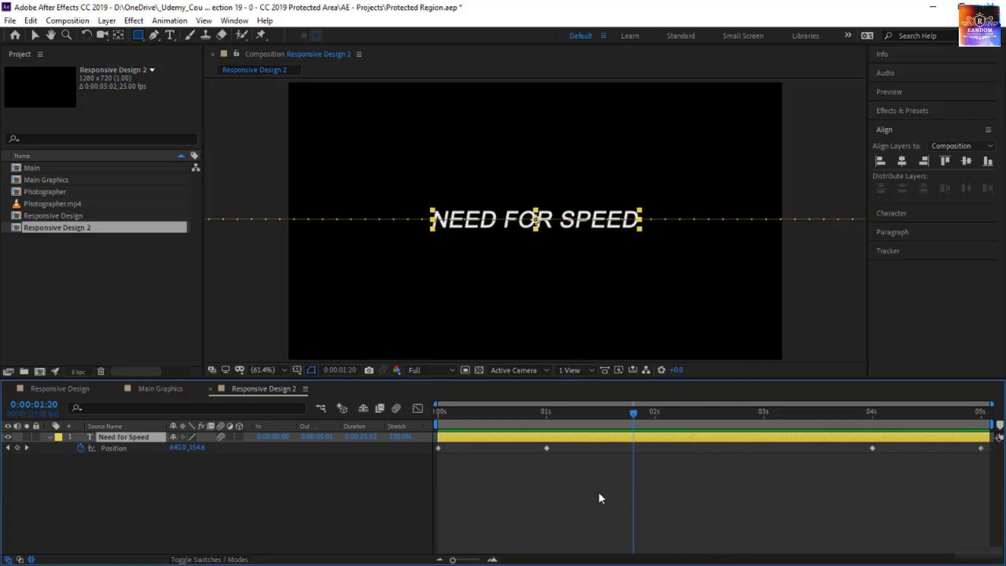
drag(457, 414, 480, 449)
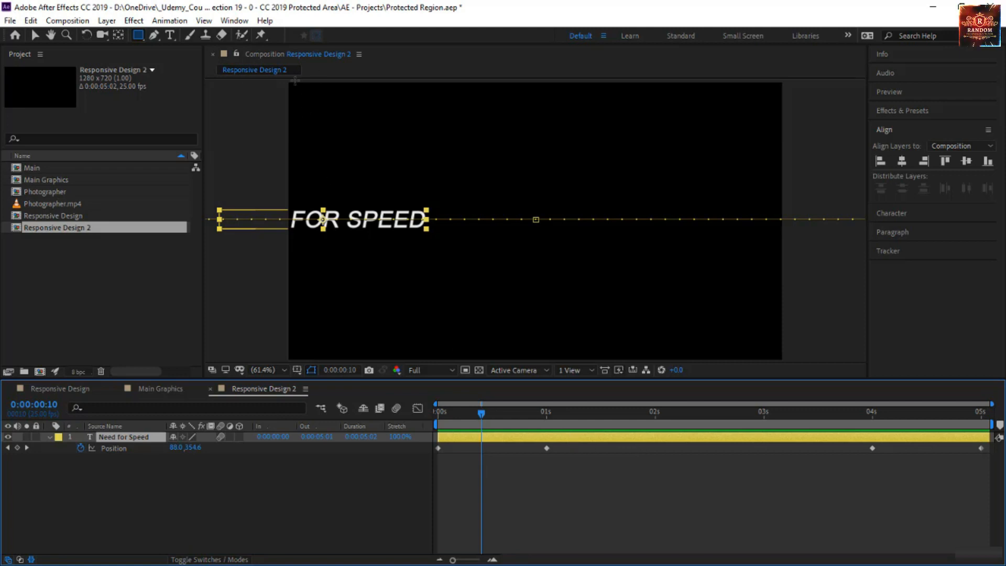
Step: Create a Responsive Design intro region in Responsive Design 2 and set its duration to 0:00:00:15
click(77, 21)
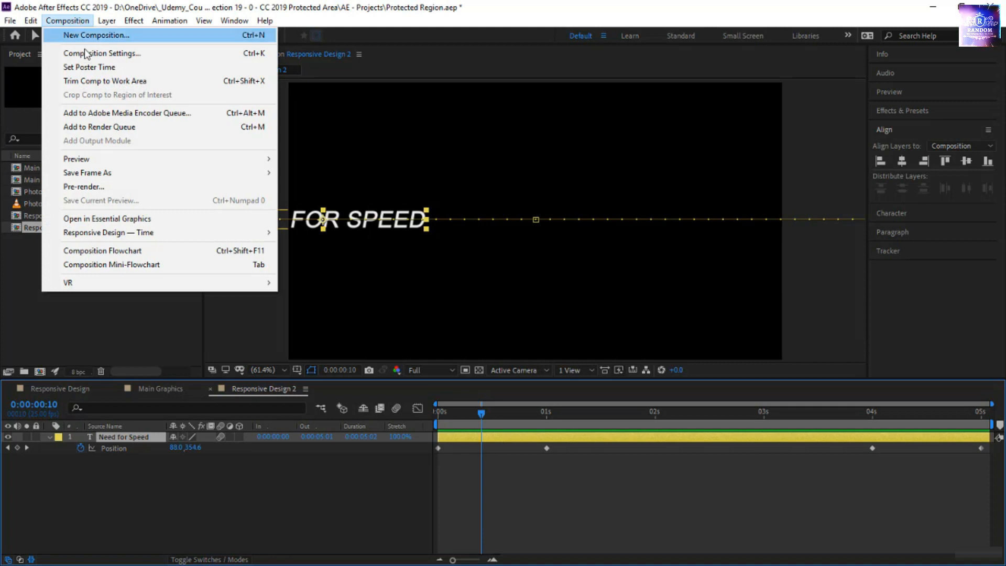
mouse_move(118, 236)
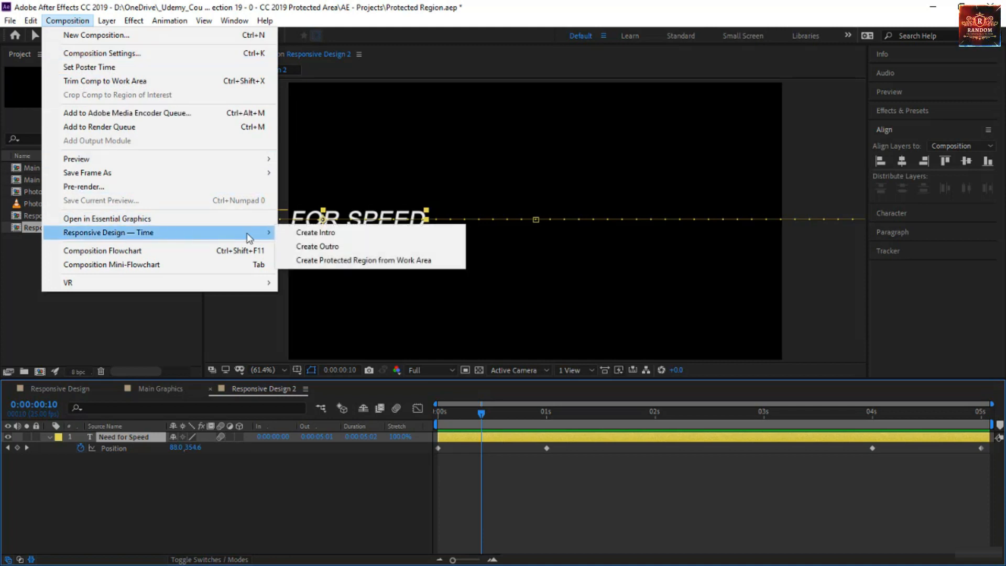
click(299, 233)
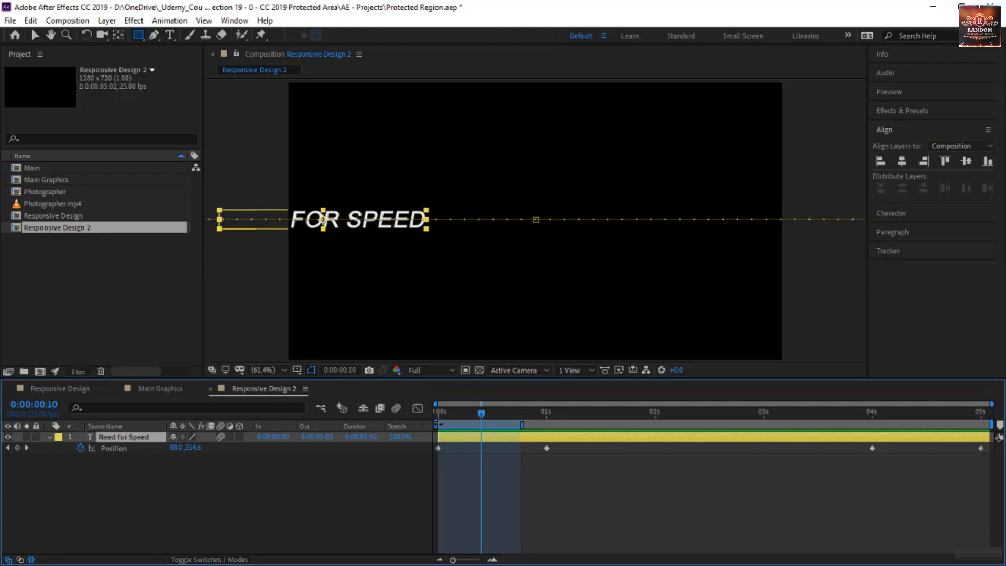
double_click(523, 425)
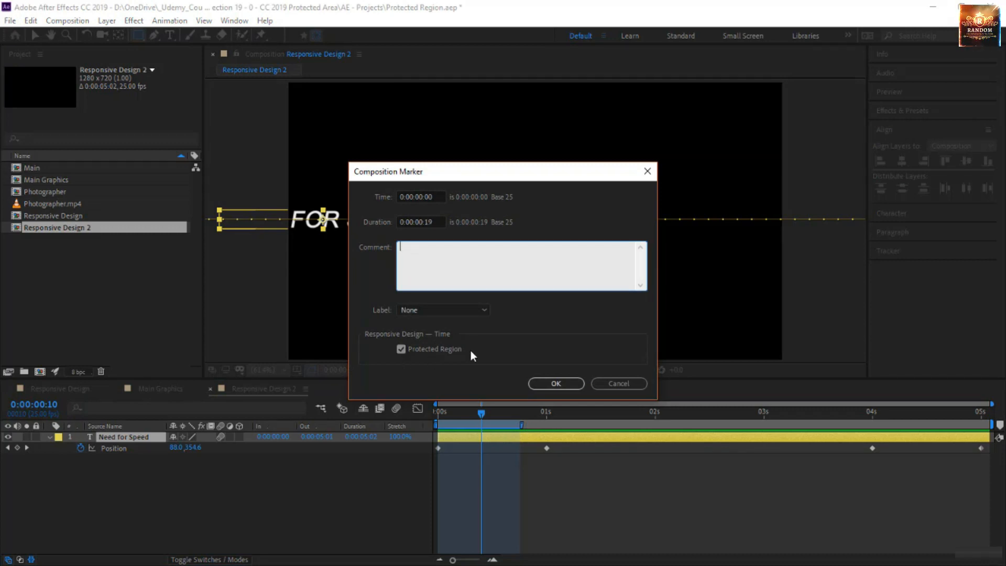
double_click(431, 221)
text(15)
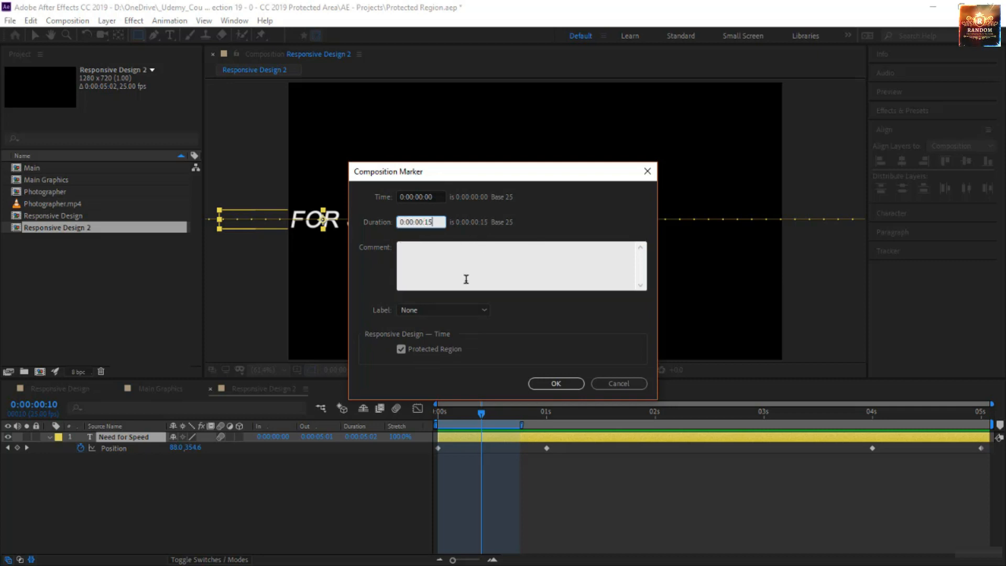
click(548, 385)
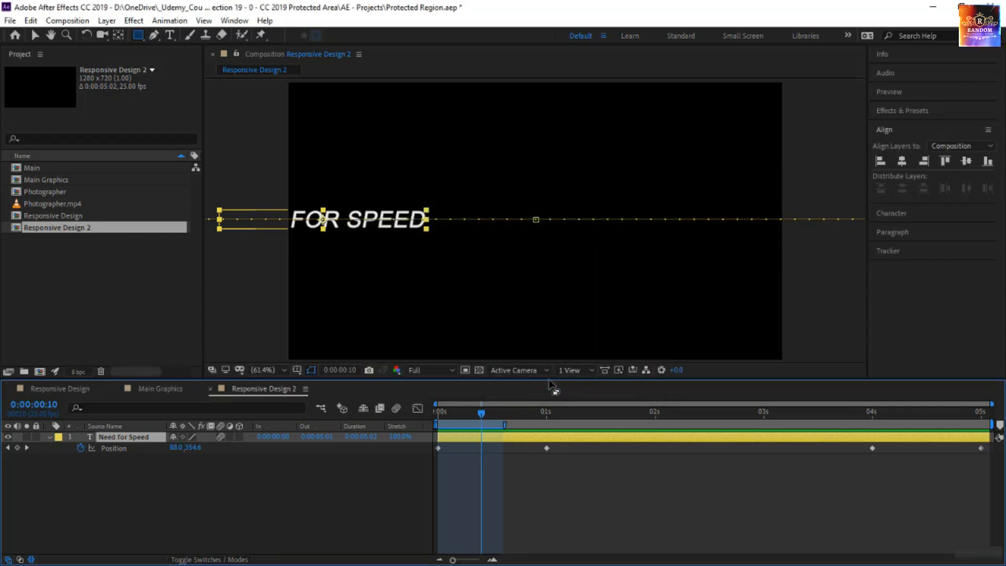
Step: Create a Responsive Design outro region lasting 0:00:00:15 in Responsive Design 2 and shift it to end at the last Position keyframe
click(67, 20)
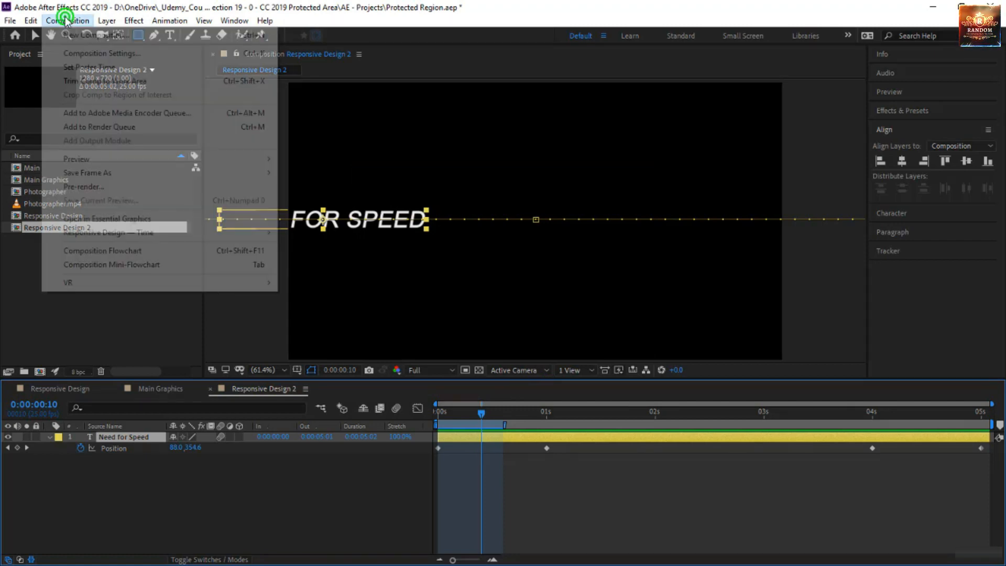
mouse_move(153, 237)
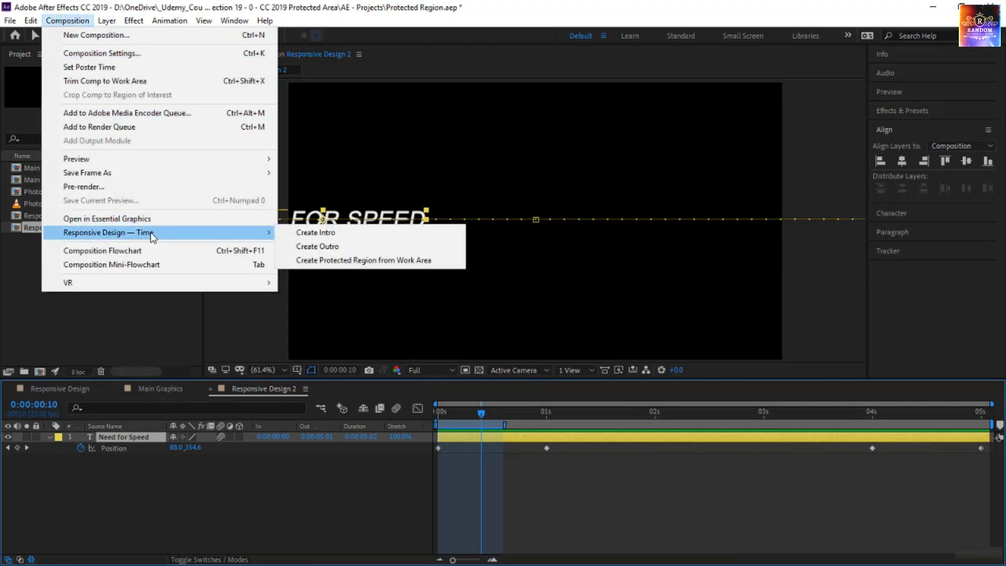
click(335, 247)
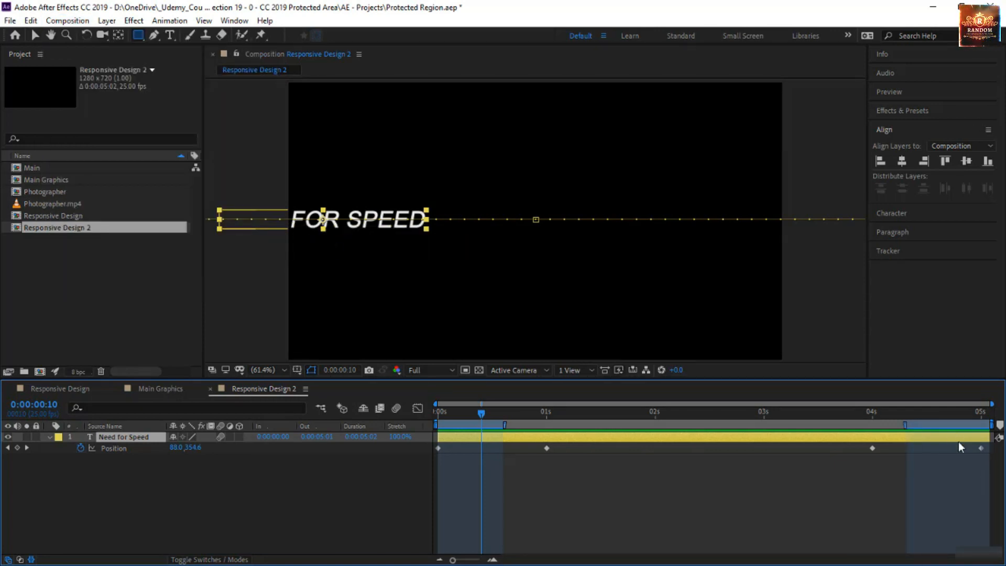
double_click(905, 424)
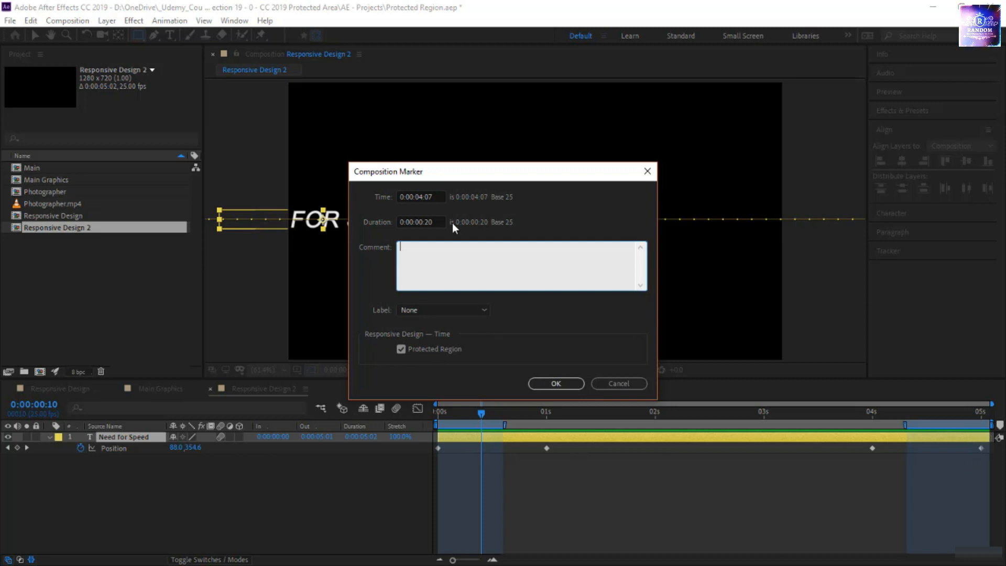
double_click(428, 222)
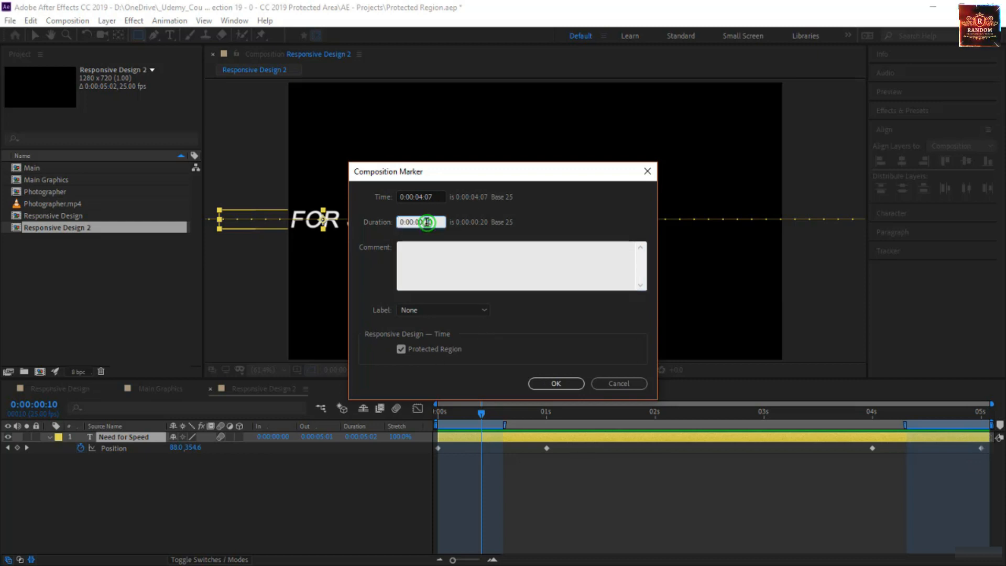
key(BackSpace)
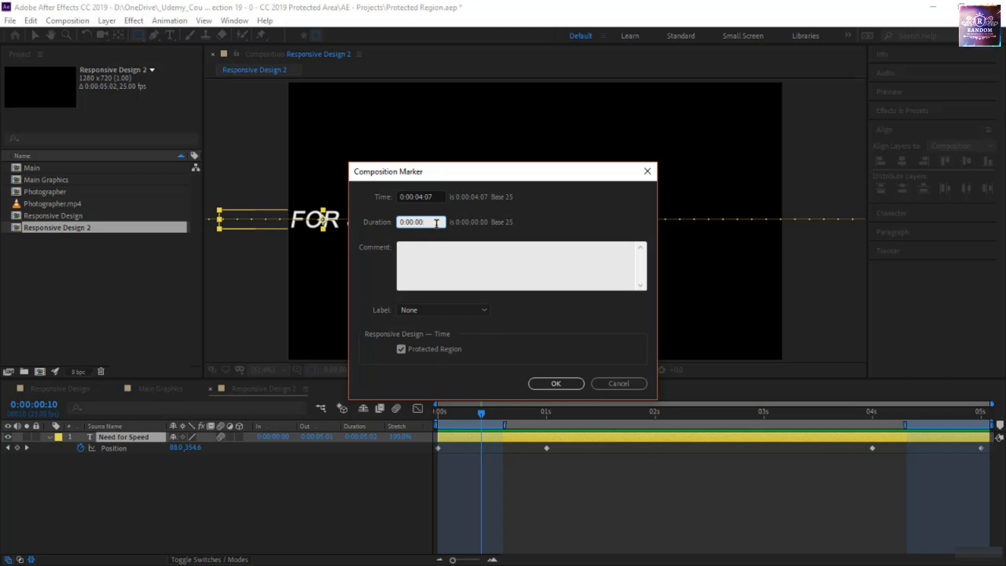
text(15)
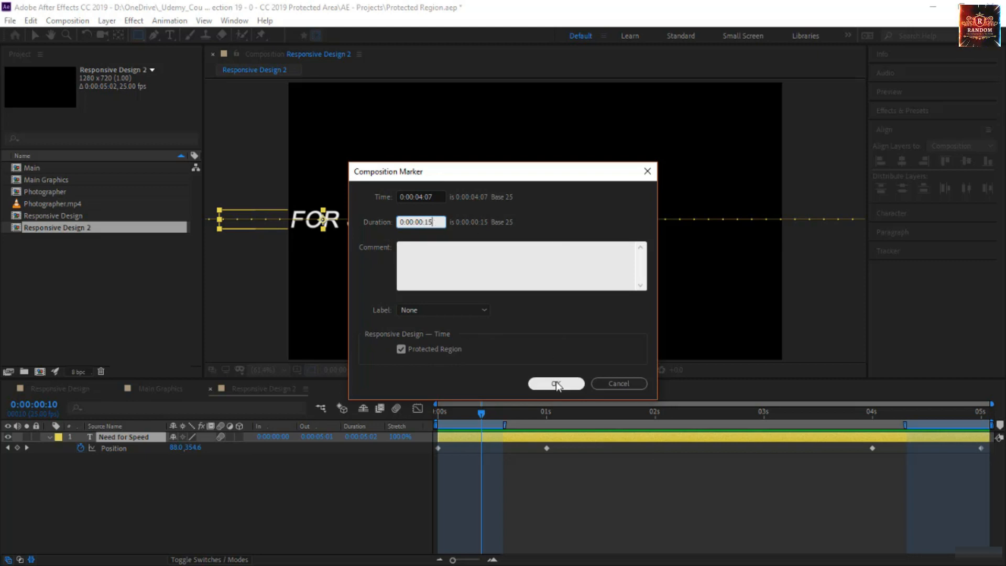
click(556, 385)
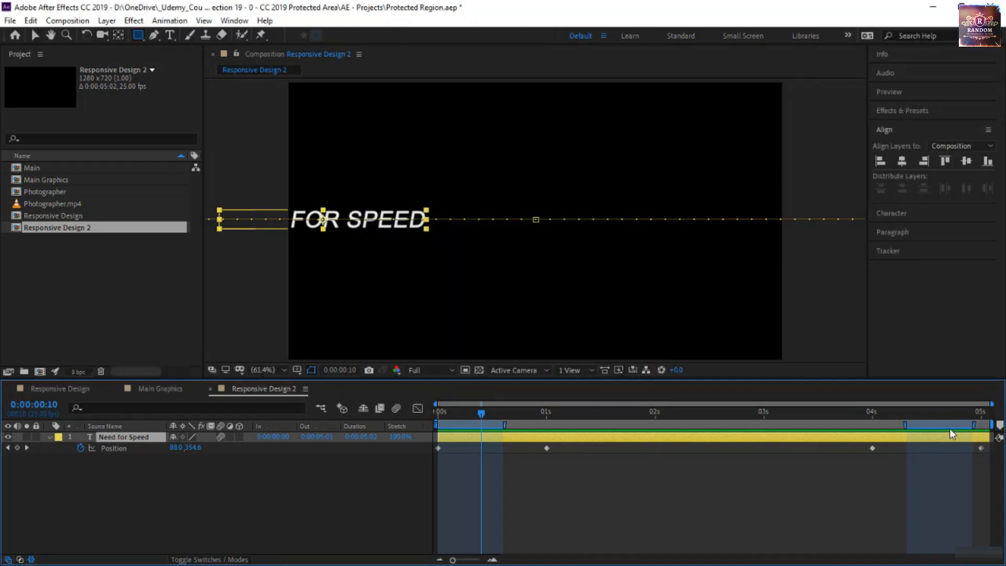
click(904, 426)
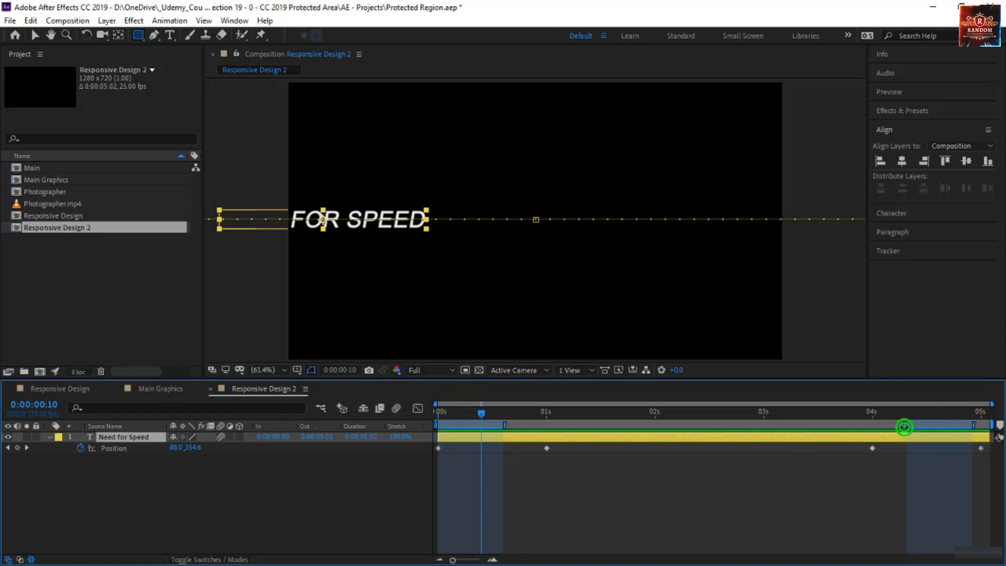
mouse_move(905, 426)
mouse_down()
mouse_move(919, 431)
mouse_move(912, 438)
mouse_up()
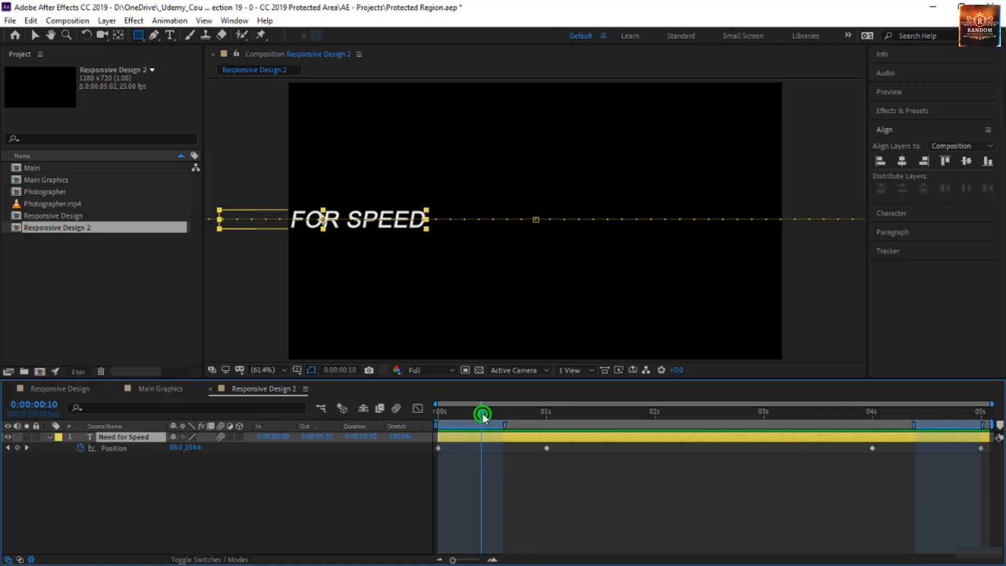
Step: Align the two middle Position keyframes with the intro region's end and the outro region's start, previewing the title from the beginning
drag(483, 414, 502, 448)
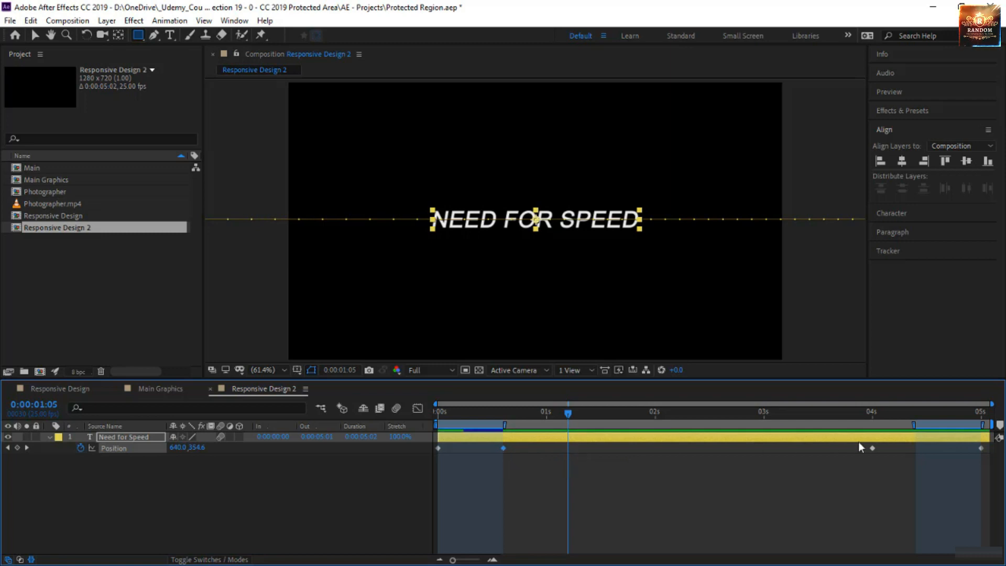
drag(872, 448, 915, 449)
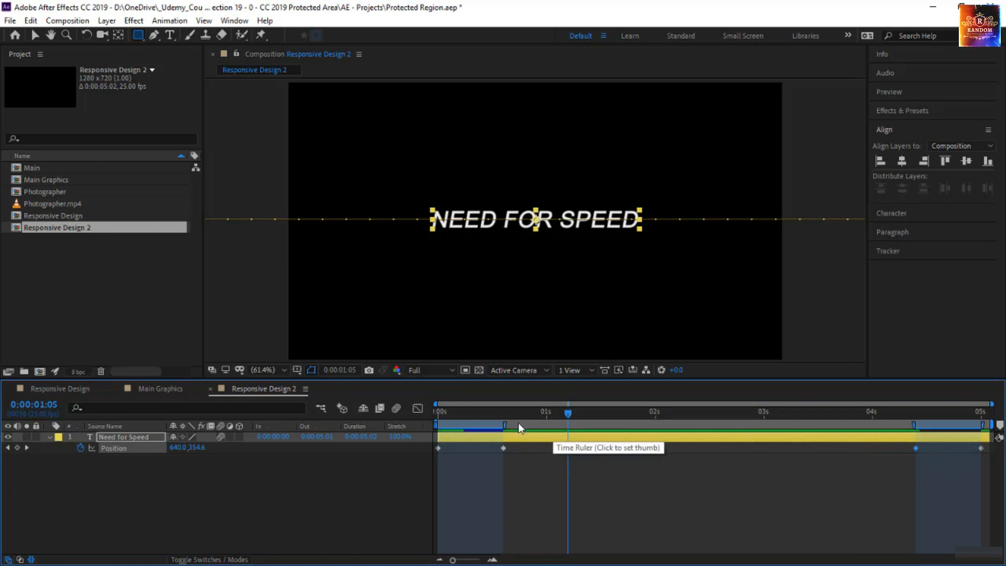
drag(518, 419, 358, 444)
key(space)
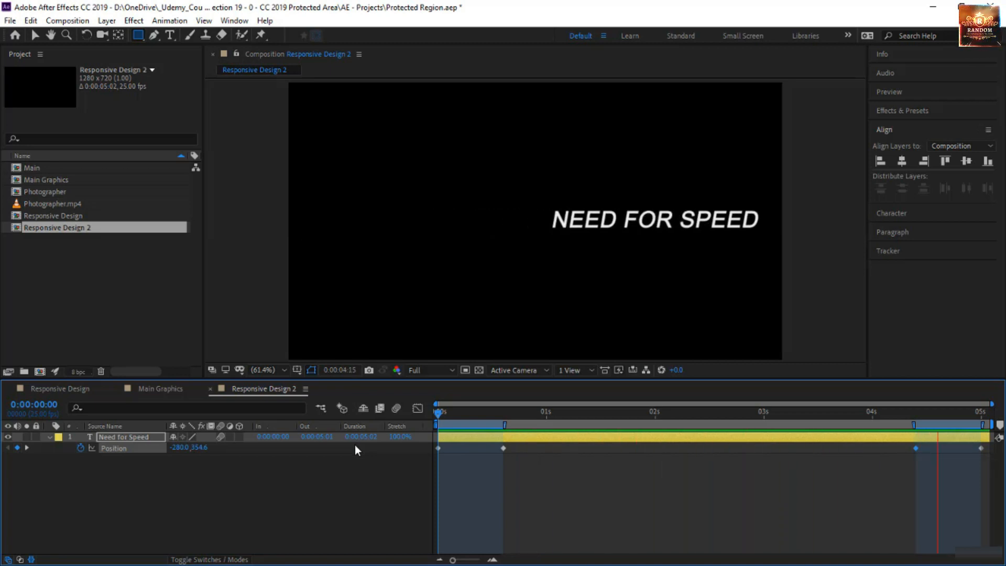
click(658, 411)
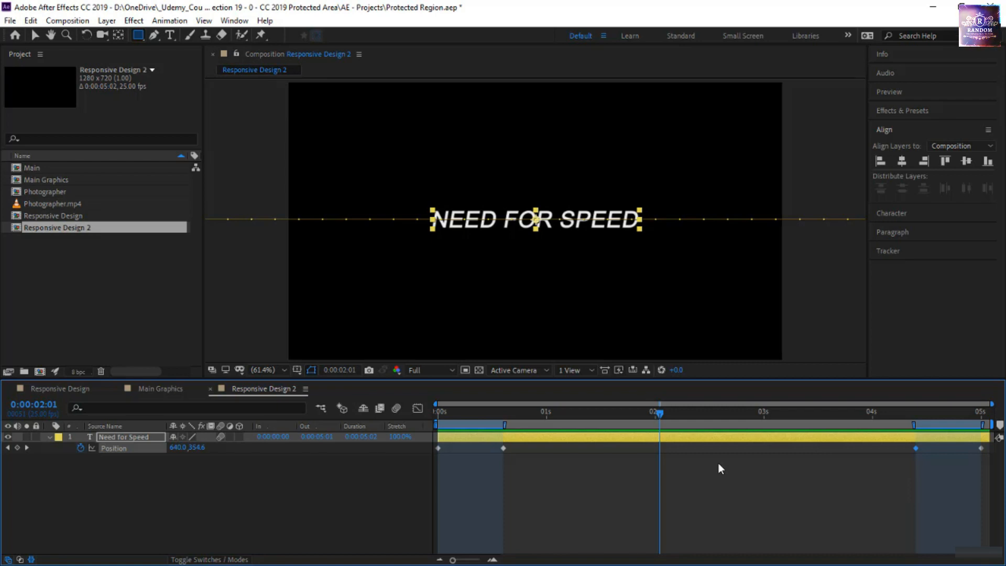
Step: Add the Responsive Design 2 composition as the top layer in Main Graphics and hide the Responsive Design layer
click(167, 390)
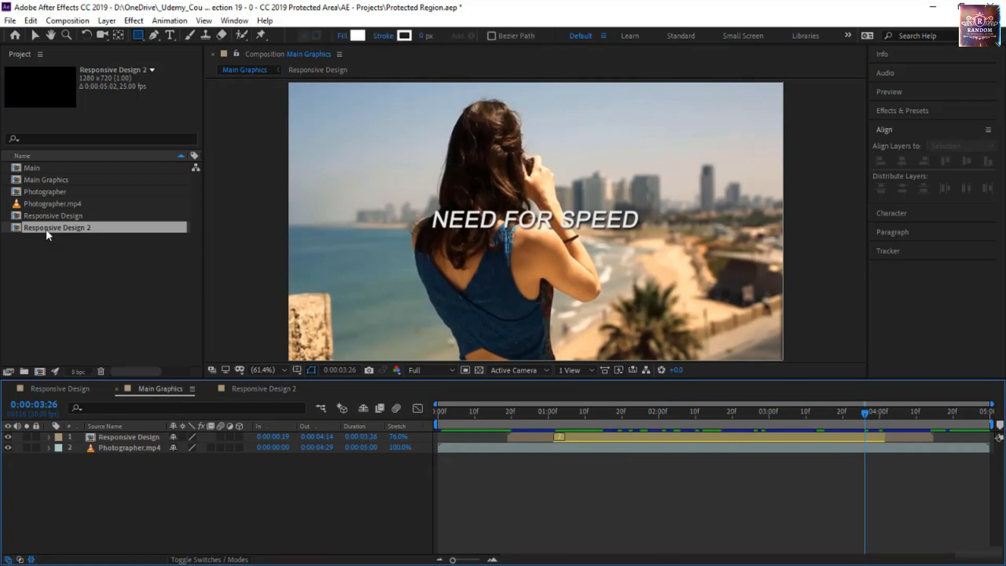
drag(46, 230, 75, 433)
click(105, 448)
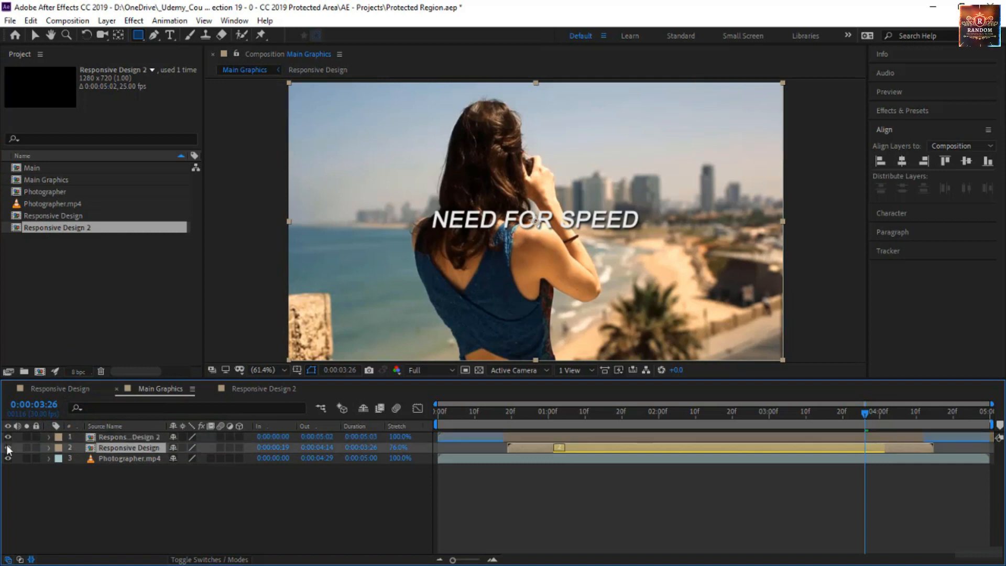
click(8, 448)
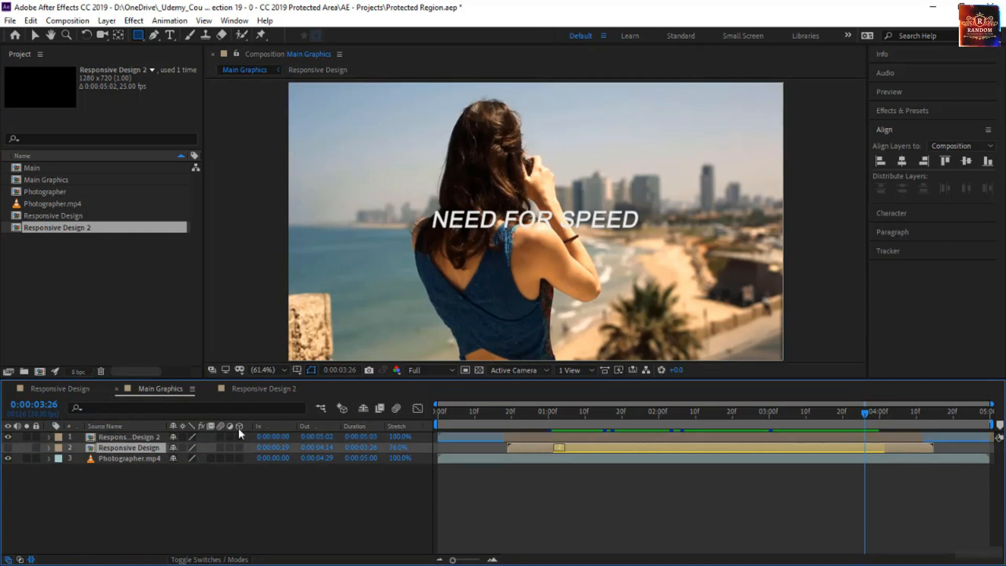
Step: Set the Responsive Design 2 layer's stretch to 49% and move it to start at 0:00:01:07, previewing Main Graphics from the beginning
click(562, 438)
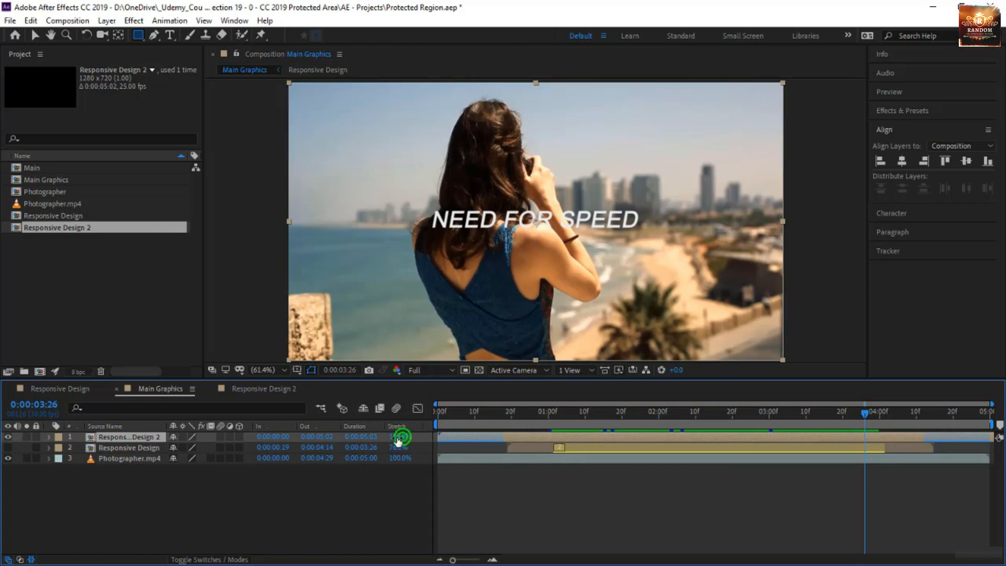
drag(404, 439, 378, 449)
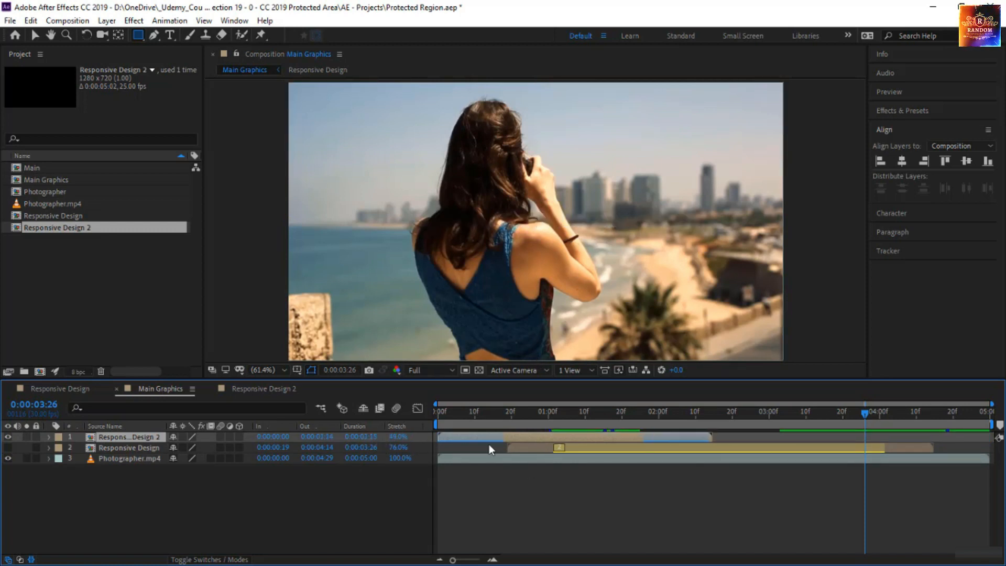
drag(553, 435, 688, 441)
drag(452, 415, 406, 421)
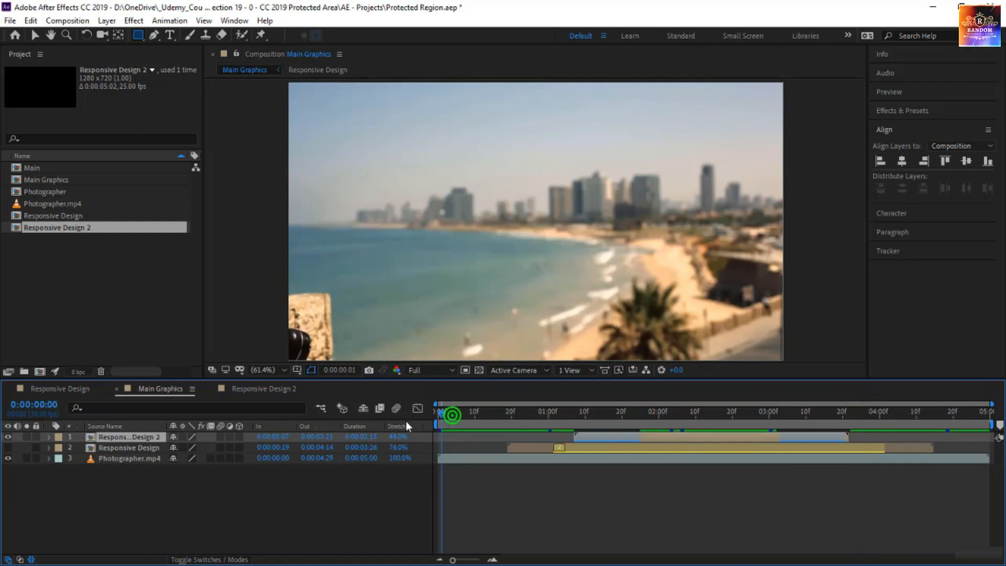
key(space)
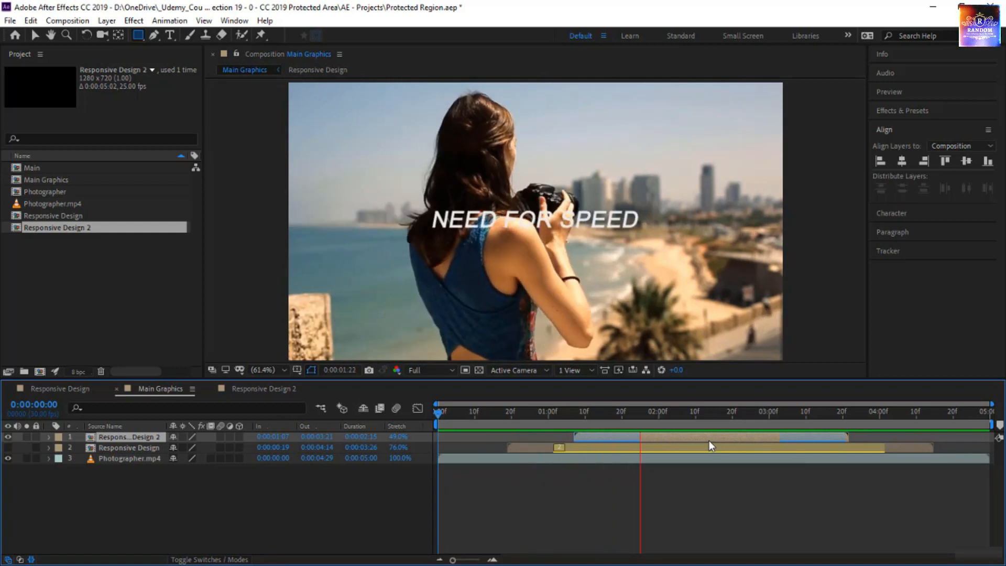
key(space)
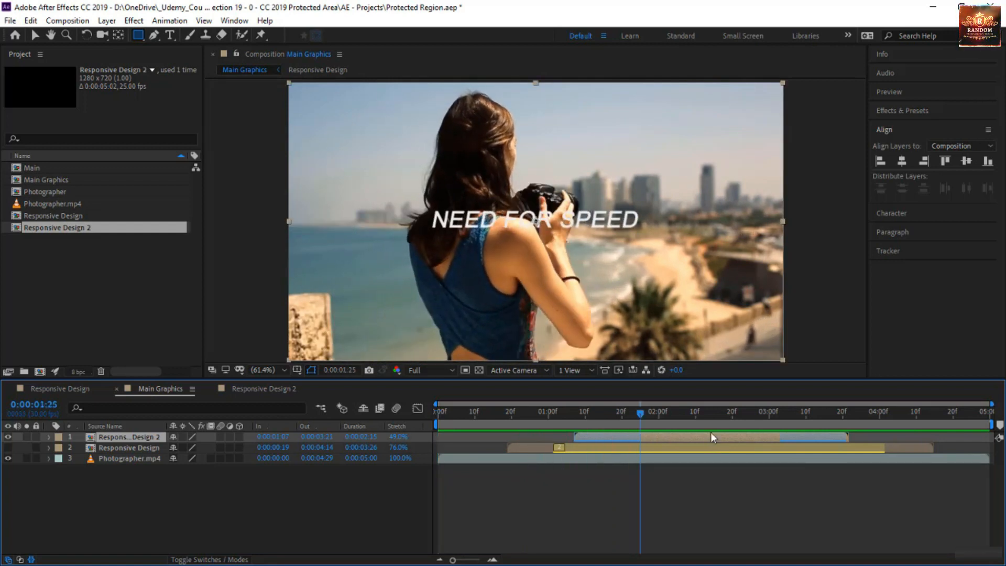